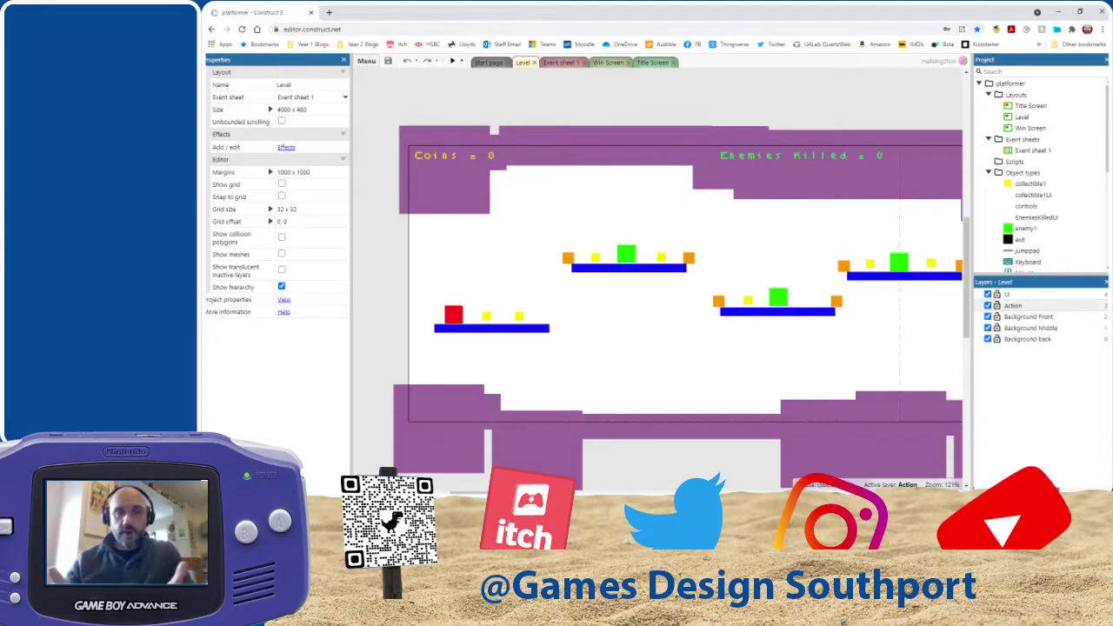
# Toggle browser fullscreen with F11 so the platformer Level layout fills the screen.
pyautogui.press('F11')
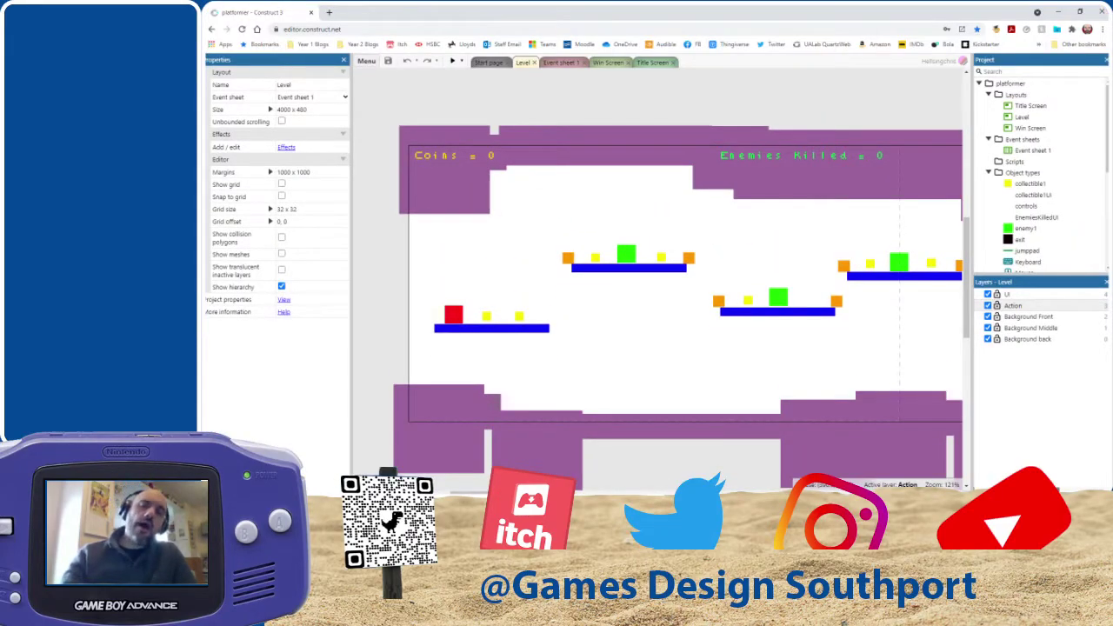
pyautogui.press('F11')
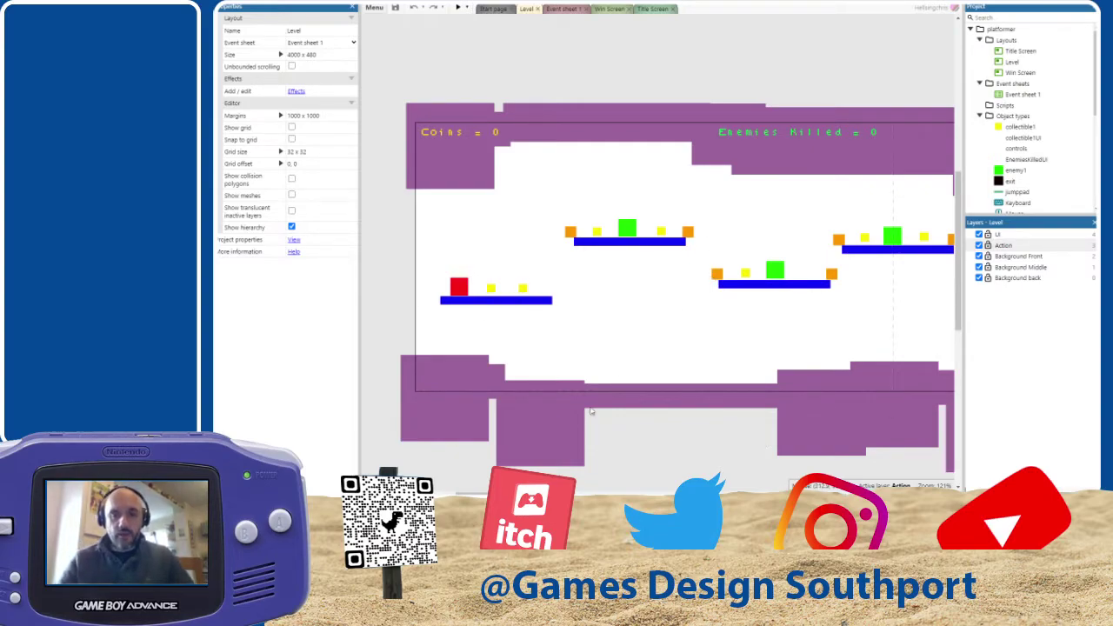
pyautogui.moveTo(470, 494)
pyautogui.mouseDown()
pyautogui.moveTo(670, 494)
pyautogui.moveTo(409, 494)
pyautogui.moveTo(600, 494)
pyautogui.moveTo(483, 494)
pyautogui.mouseUp()
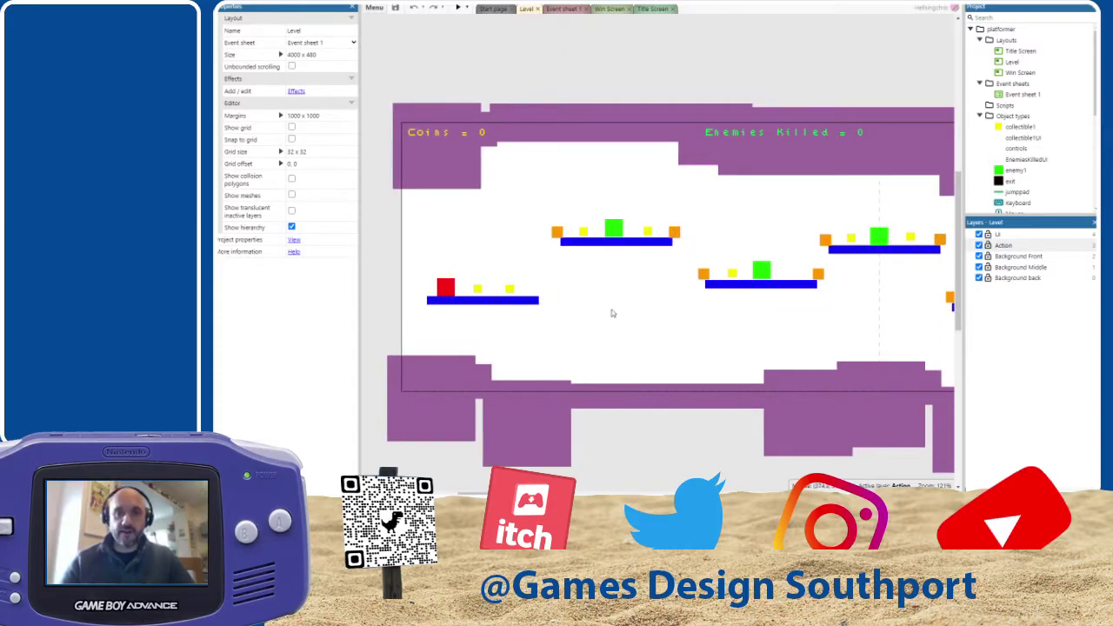
pyautogui.scroll(-1, 585, 291)
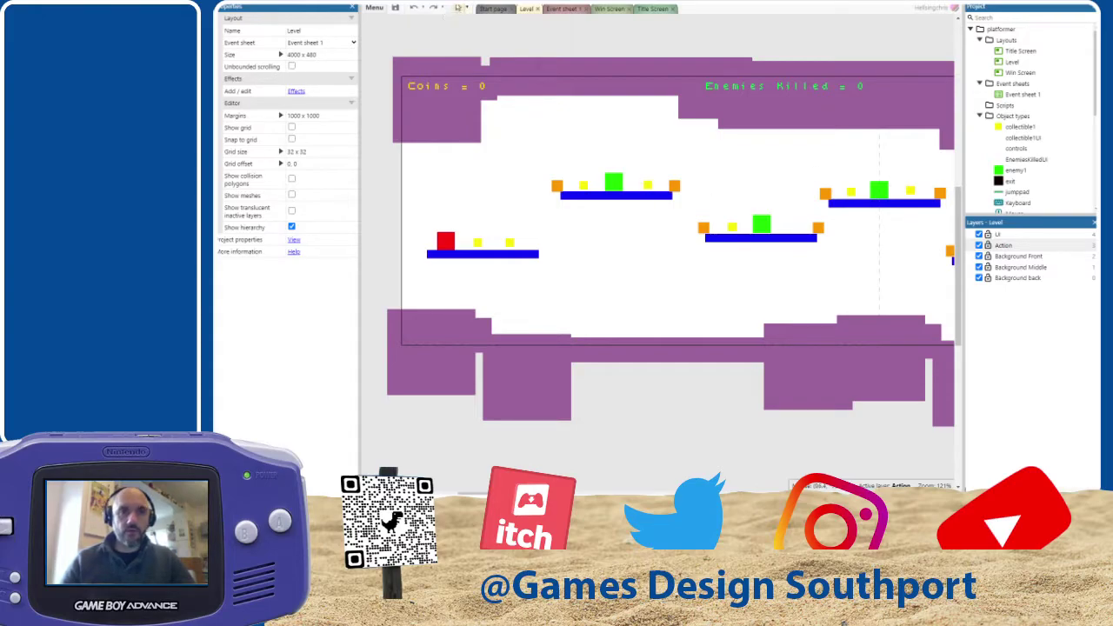
pyautogui.click(457, 8)
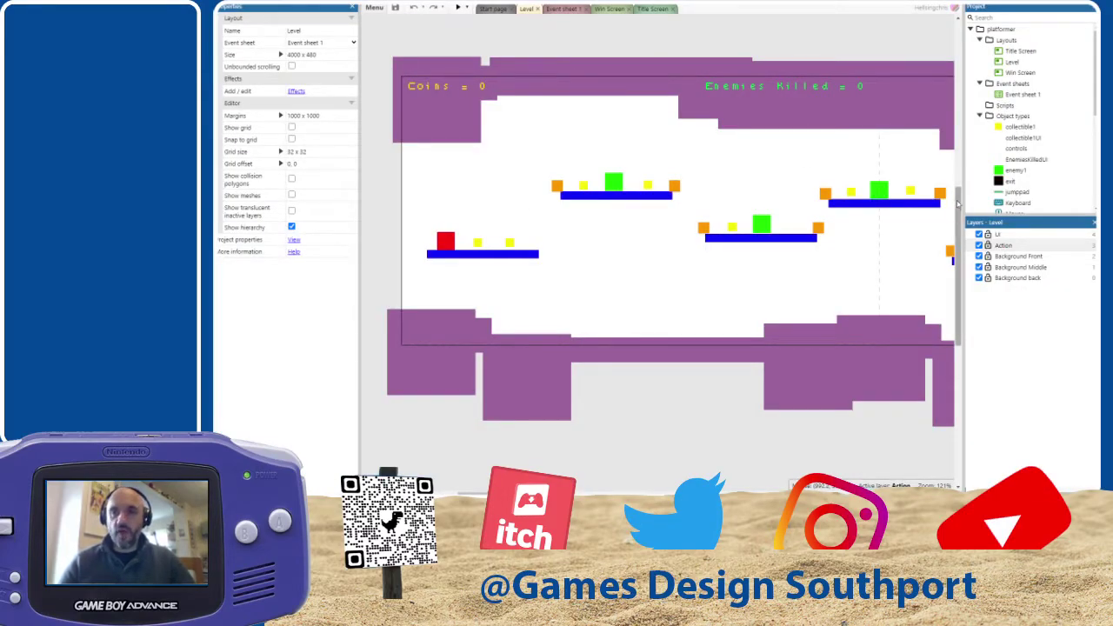
# Scroll up over the platformer Level layout.
pyautogui.scroll(1, 728, 212)
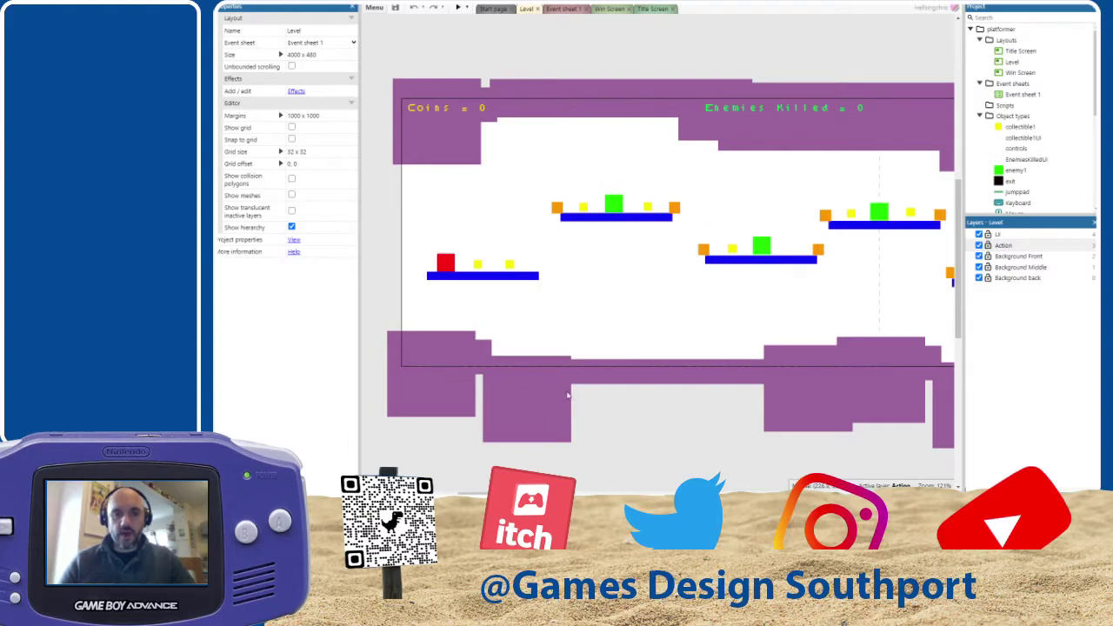
# Move the purple tempenvironment block up-left and set the red player square back on the left platform.
pyautogui.moveTo(567, 395); pyautogui.dragTo(510, 392)
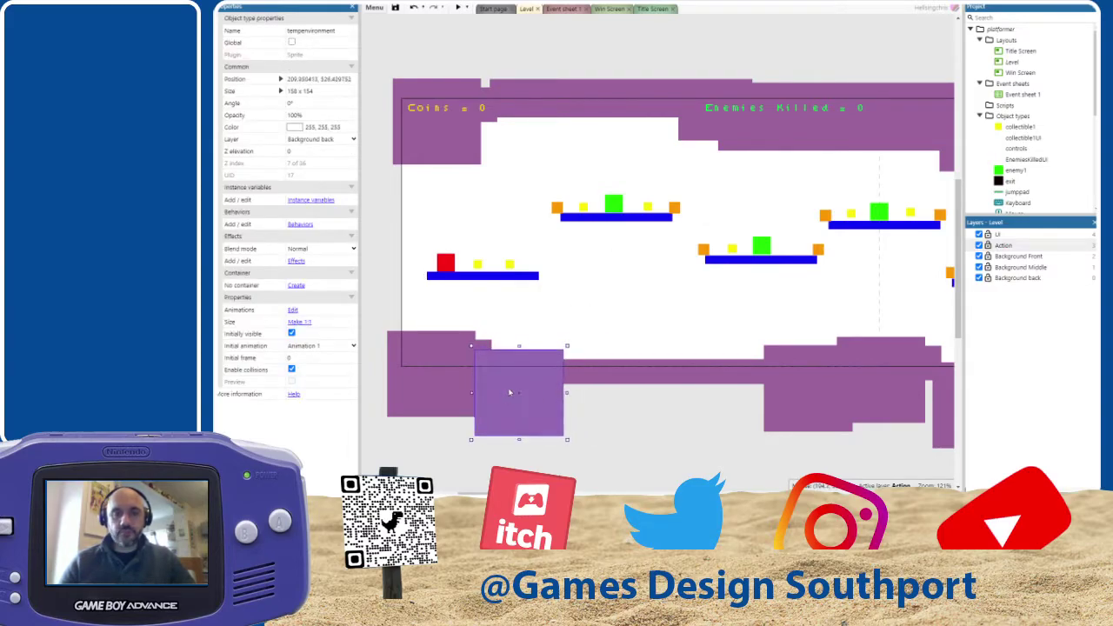
pyautogui.moveTo(448, 263); pyautogui.dragTo(624, 241)
pyautogui.moveTo(483, 272); pyautogui.dragTo(455, 268)
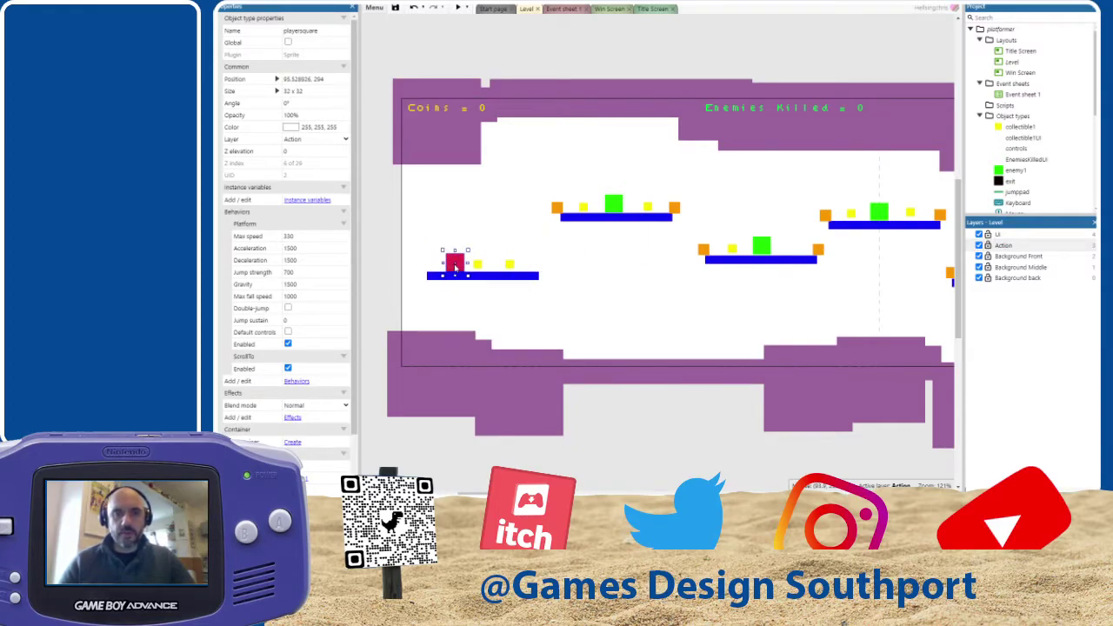
# Inspect the properties of the layout, the player square, a yellow coin and the tempenvironment block.
pyautogui.click(571, 296)
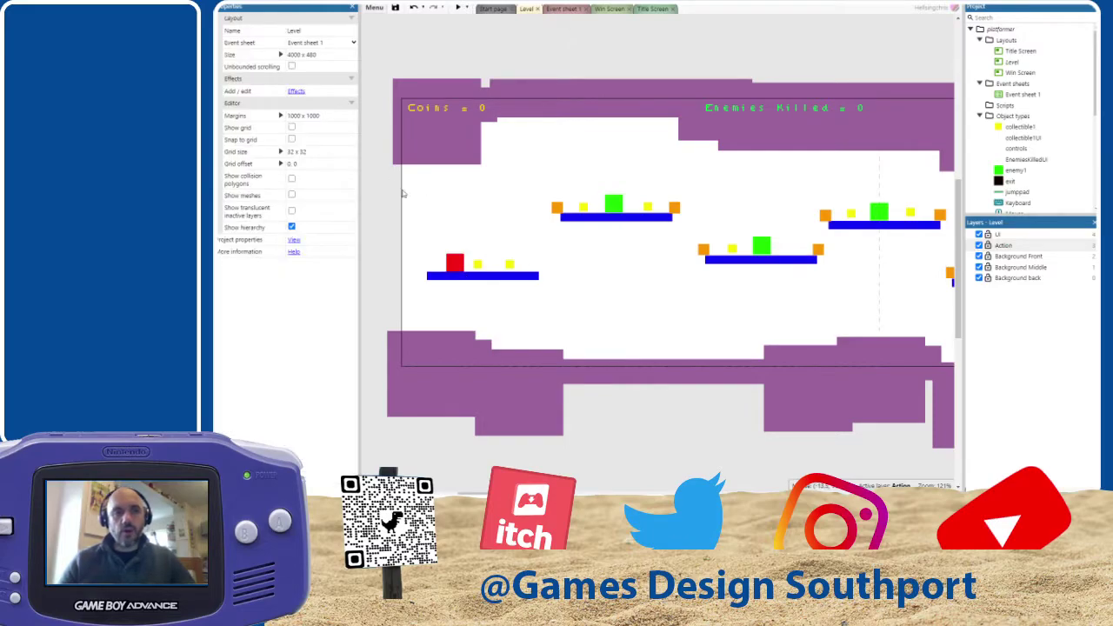
pyautogui.click(452, 265)
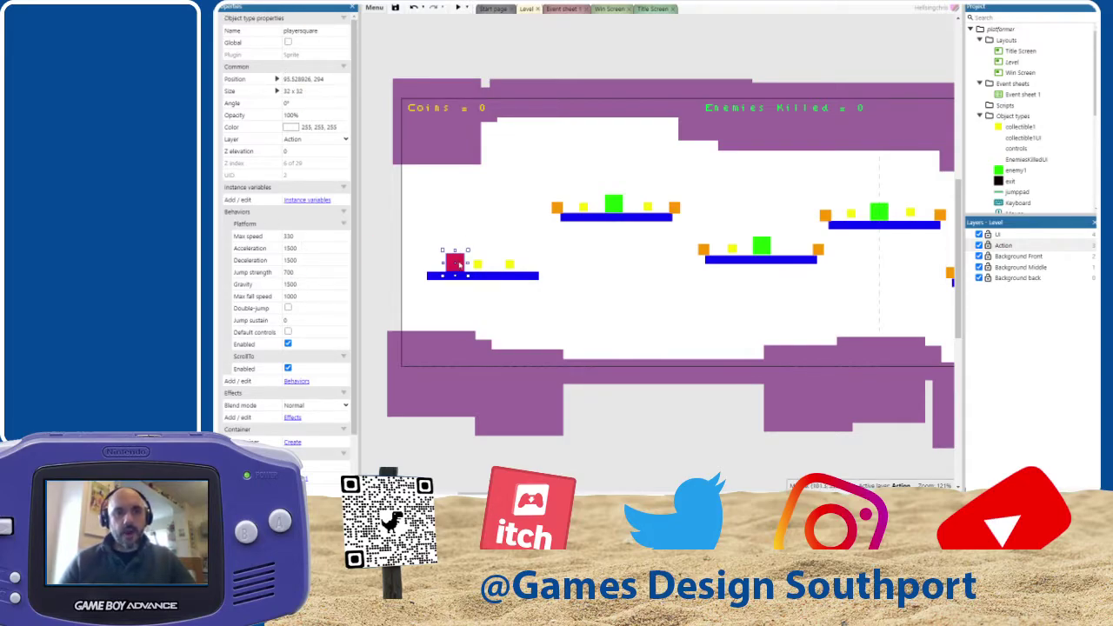
pyautogui.click(479, 265)
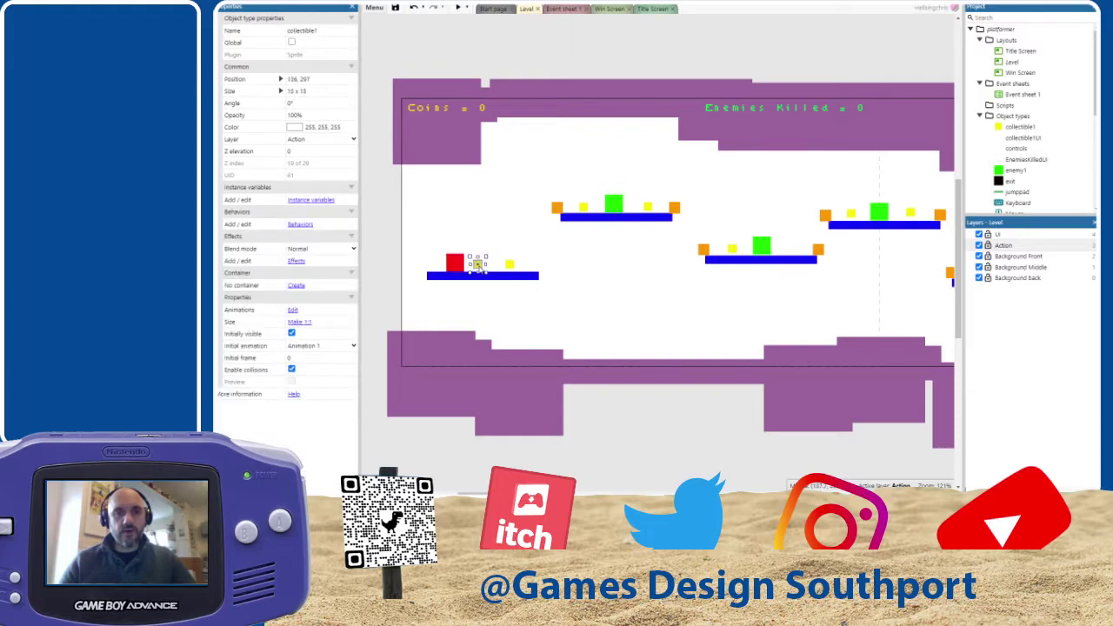
pyautogui.click(513, 381)
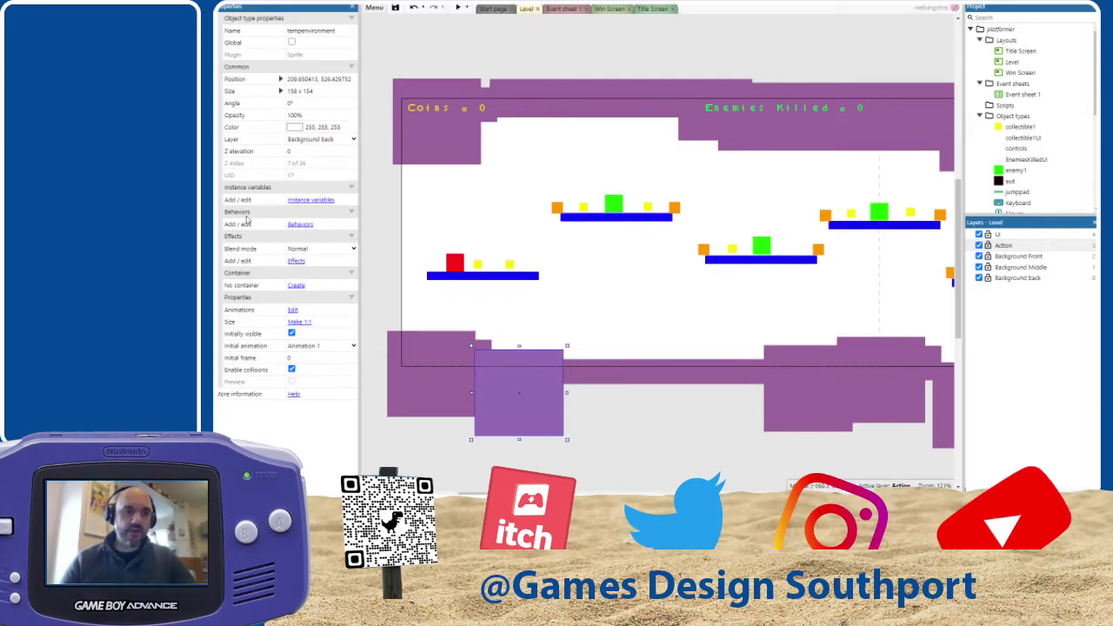
# Open tempenvironment's empty Behaviors list, browse the Add behavior dialog, then cancel it.
pyautogui.click(299, 224)
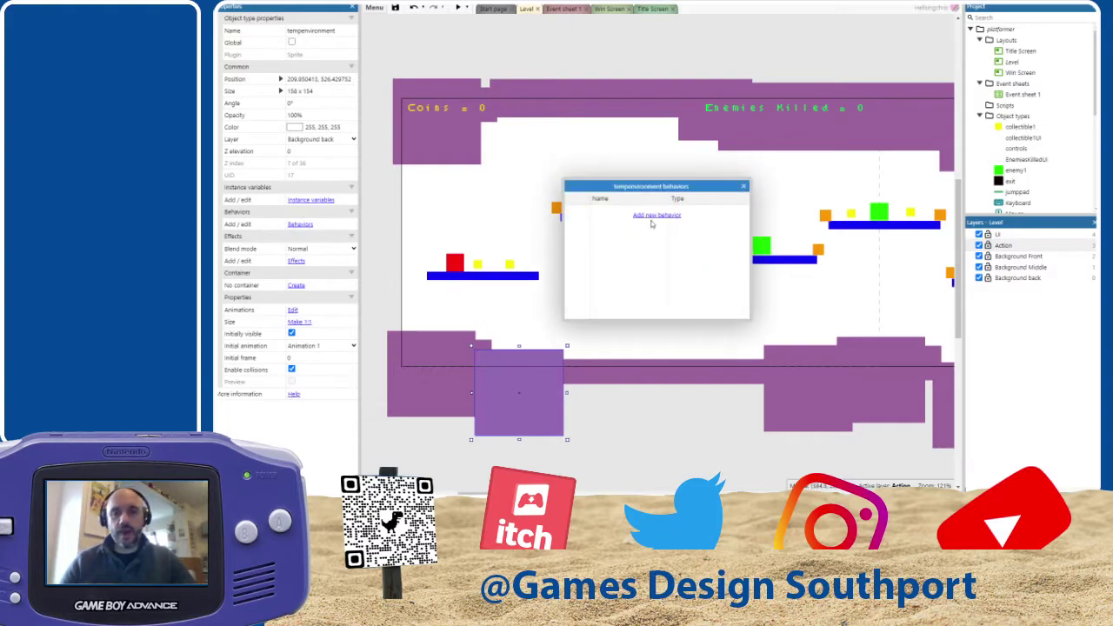
pyautogui.click(649, 218)
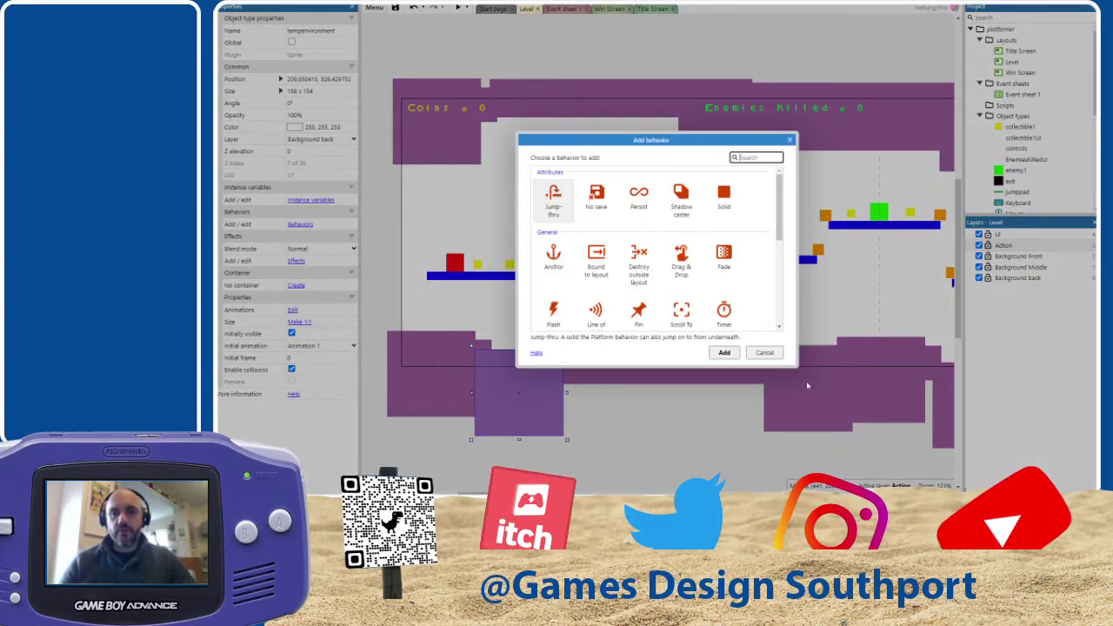
pyautogui.moveTo(781, 208)
pyautogui.mouseDown()
pyautogui.moveTo(782, 291)
pyautogui.moveTo(781, 207)
pyautogui.mouseUp()
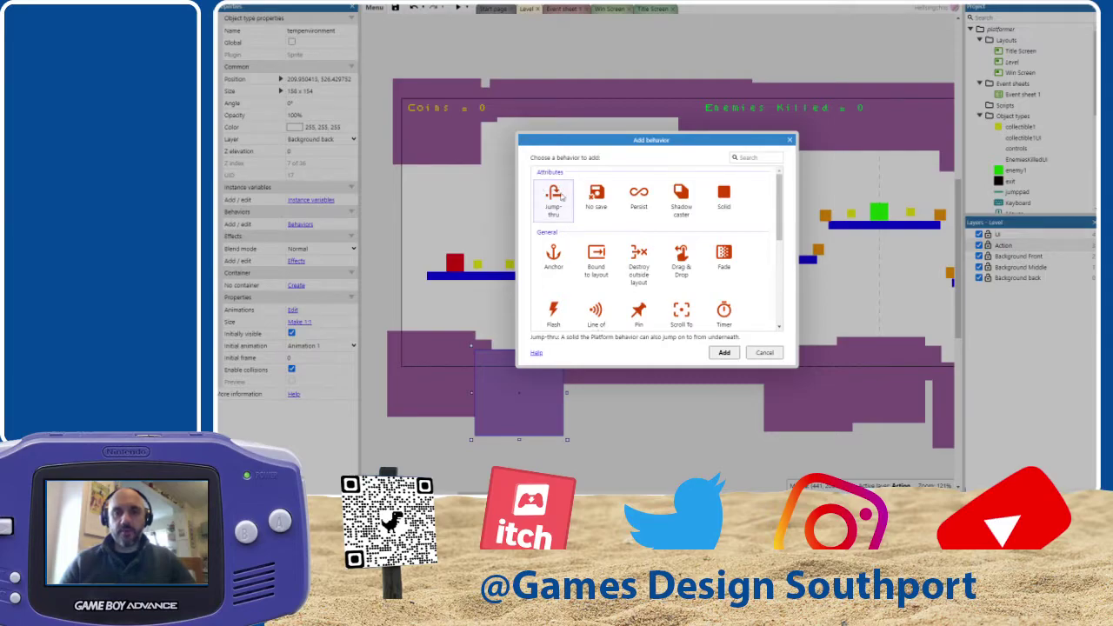
pyautogui.moveTo(781, 206); pyautogui.dragTo(792, 287)
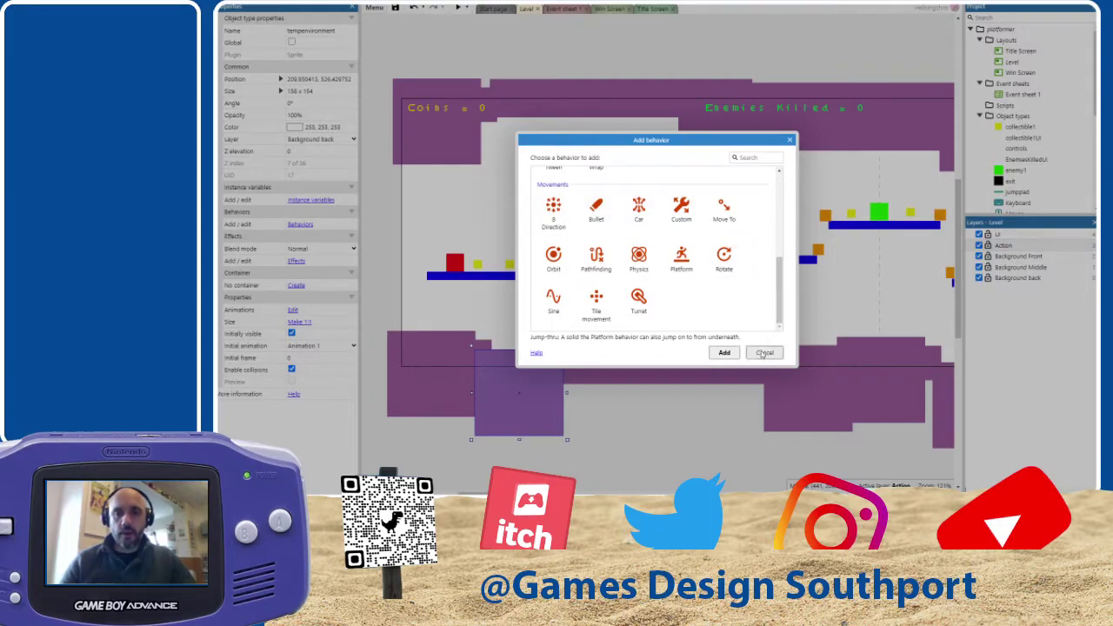
pyautogui.click(765, 353)
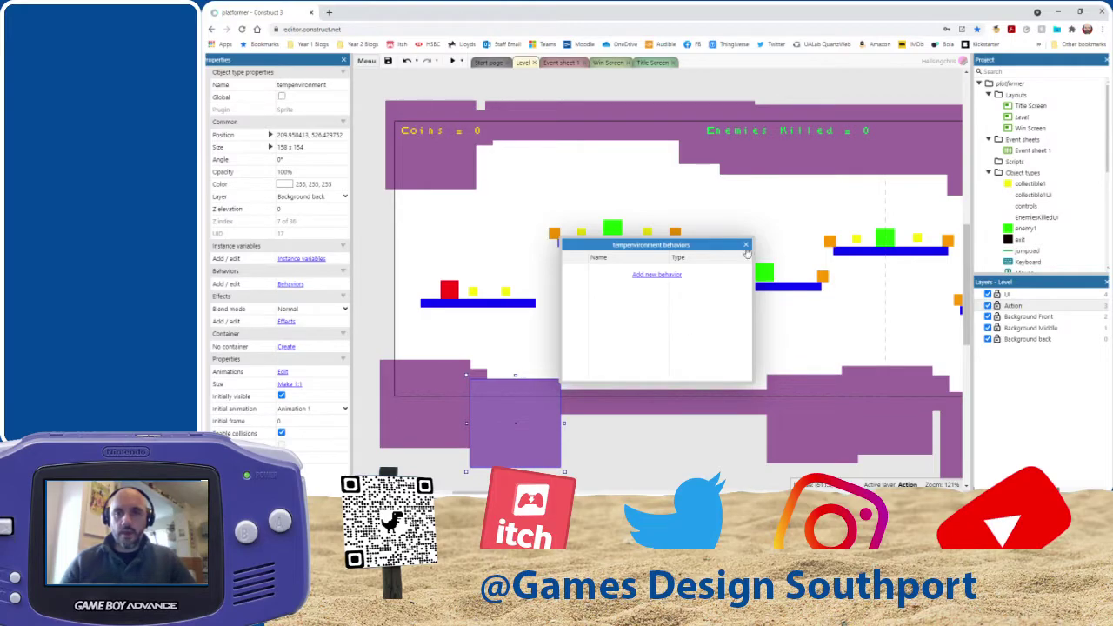
# Close the Behaviors list, then check and close tempenvironment's empty Instance variables list.
pyautogui.click(745, 246)
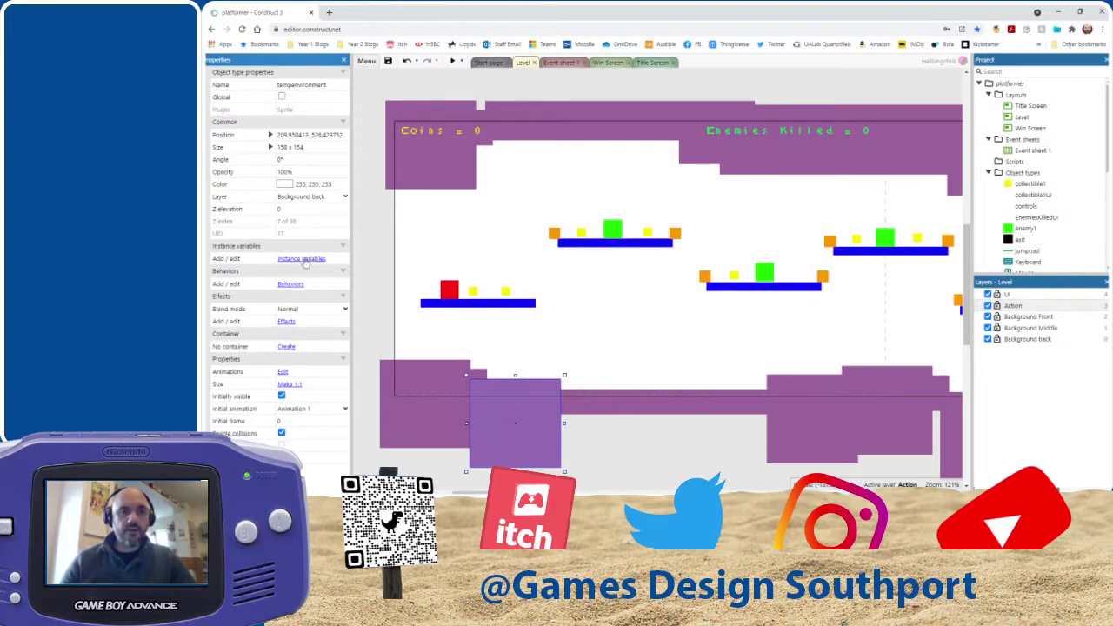
pyautogui.click(303, 259)
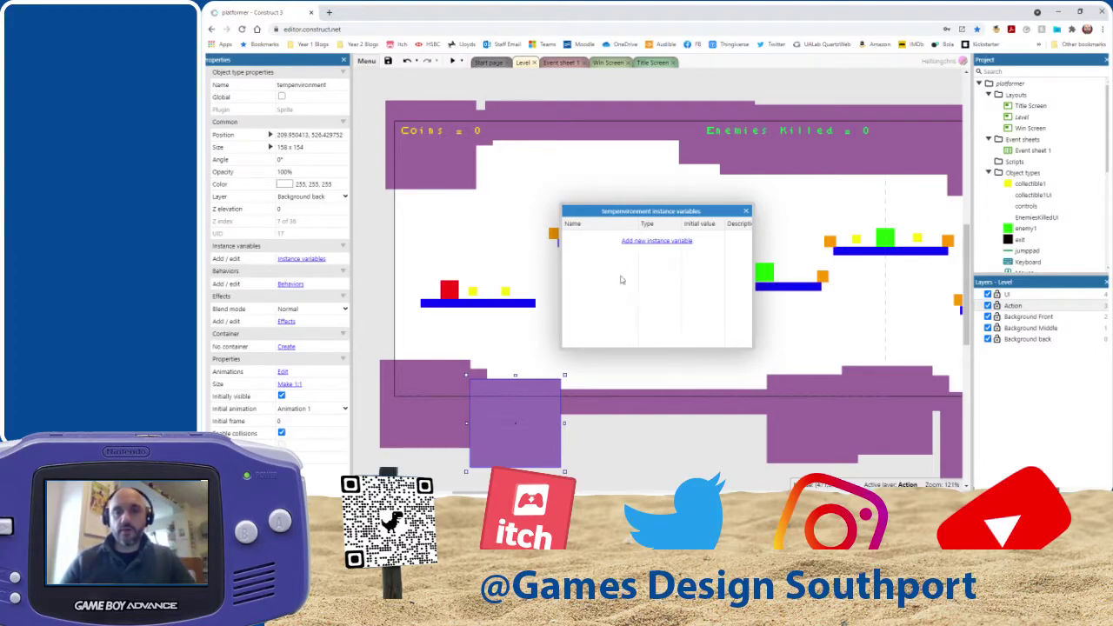
pyautogui.click(745, 210)
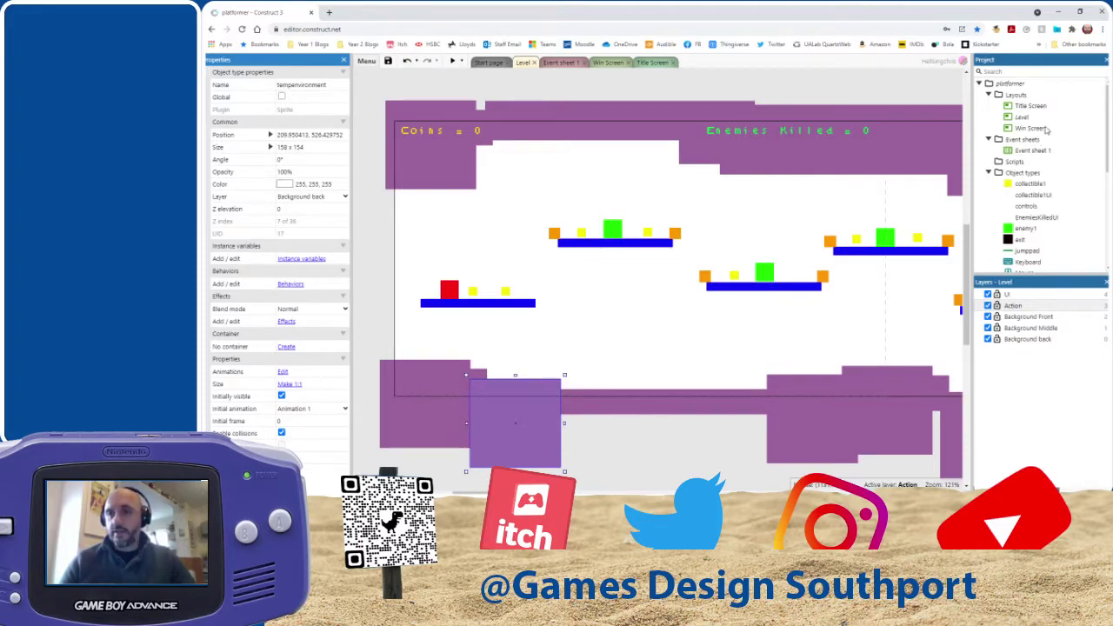
# Scroll the layout, go fullscreen with F11, and switch to Event sheet 1.
pyautogui.scroll(-5, 1039, 174)
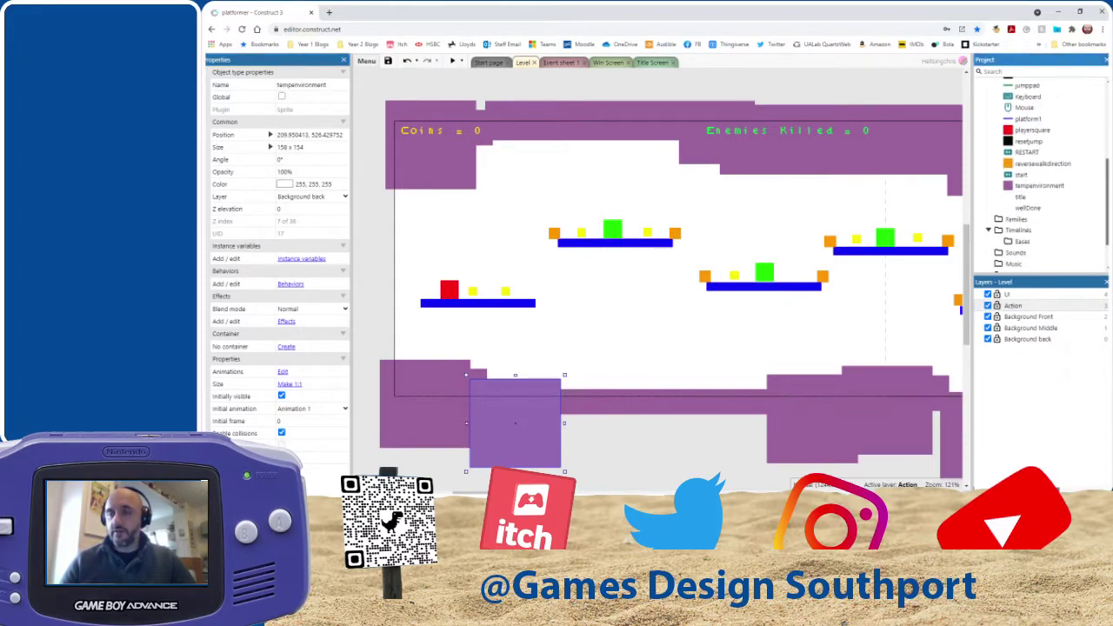
pyautogui.scroll(2, 1040, 174)
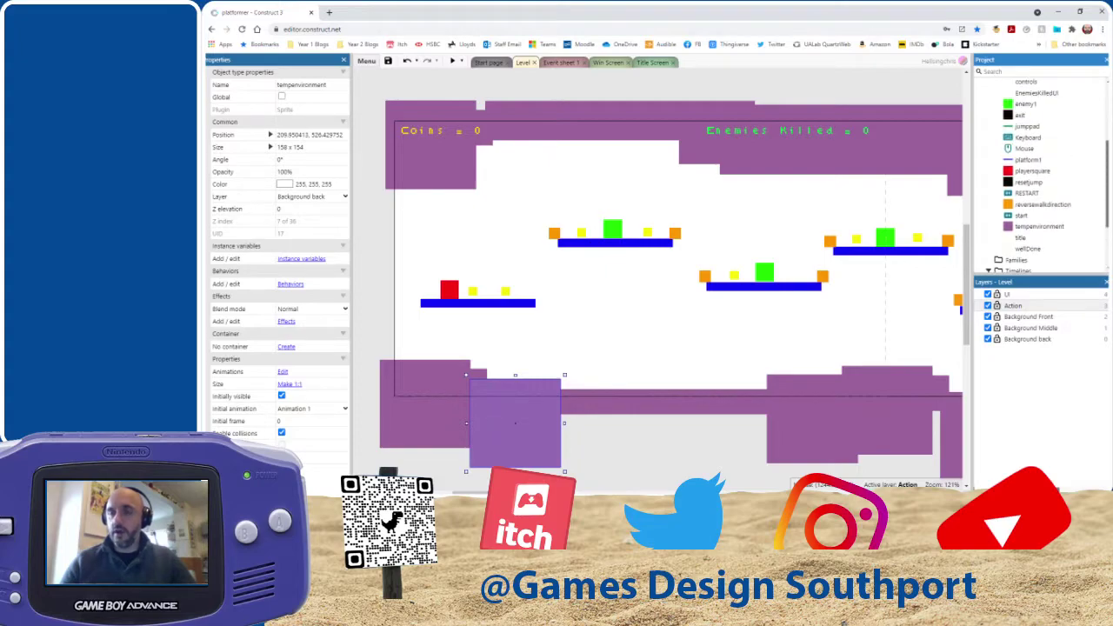
pyautogui.scroll(3, 1032, 181)
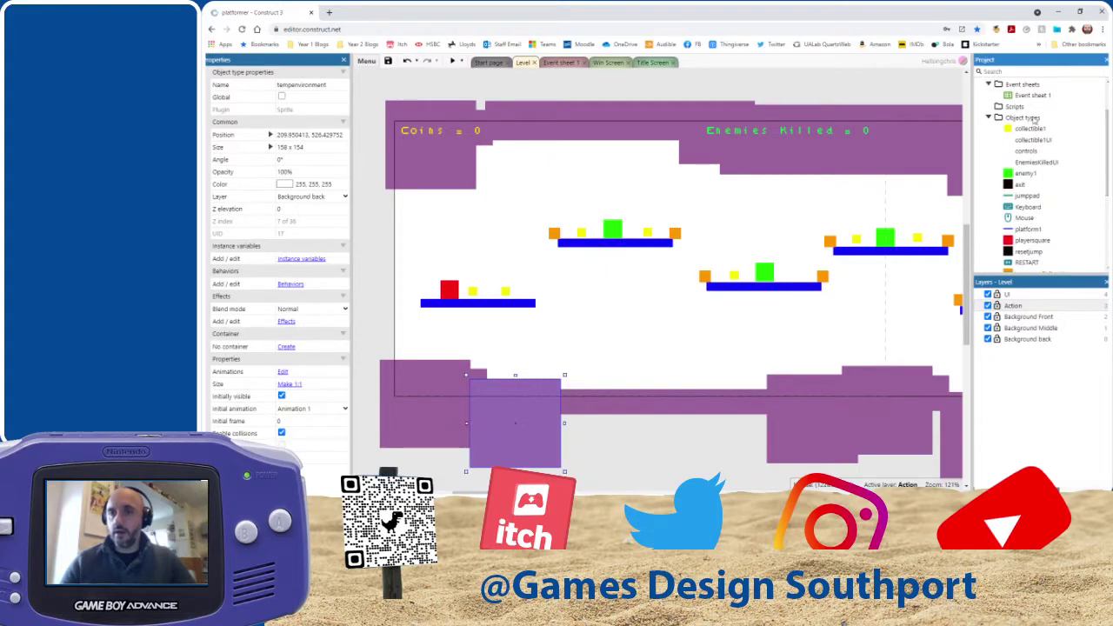
pyautogui.scroll(-5, 1032, 181)
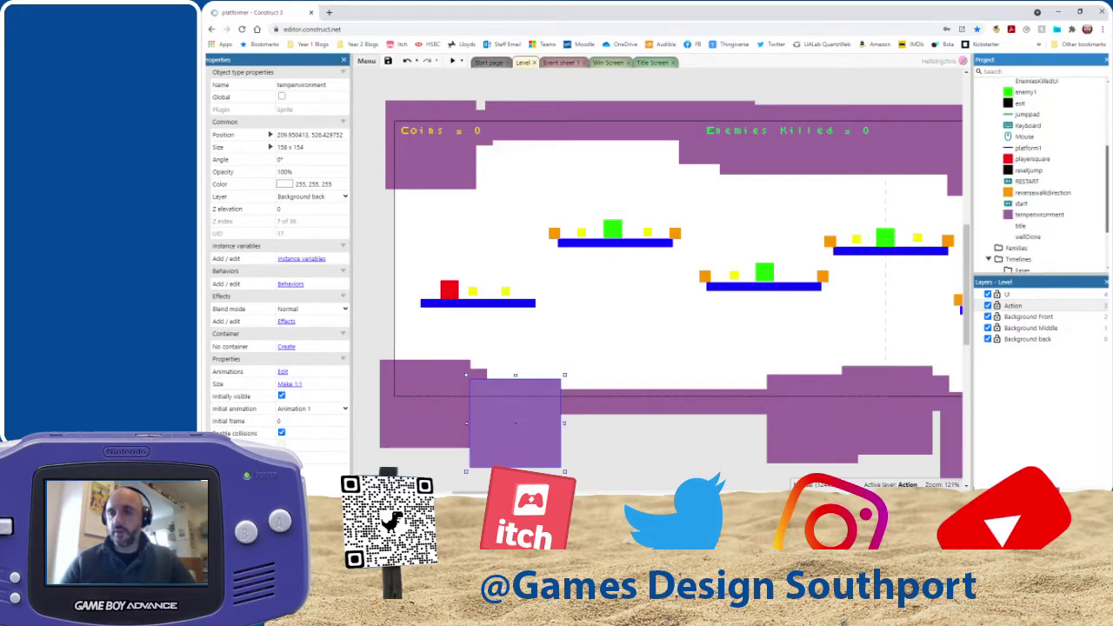
pyautogui.scroll(5, 1032, 181)
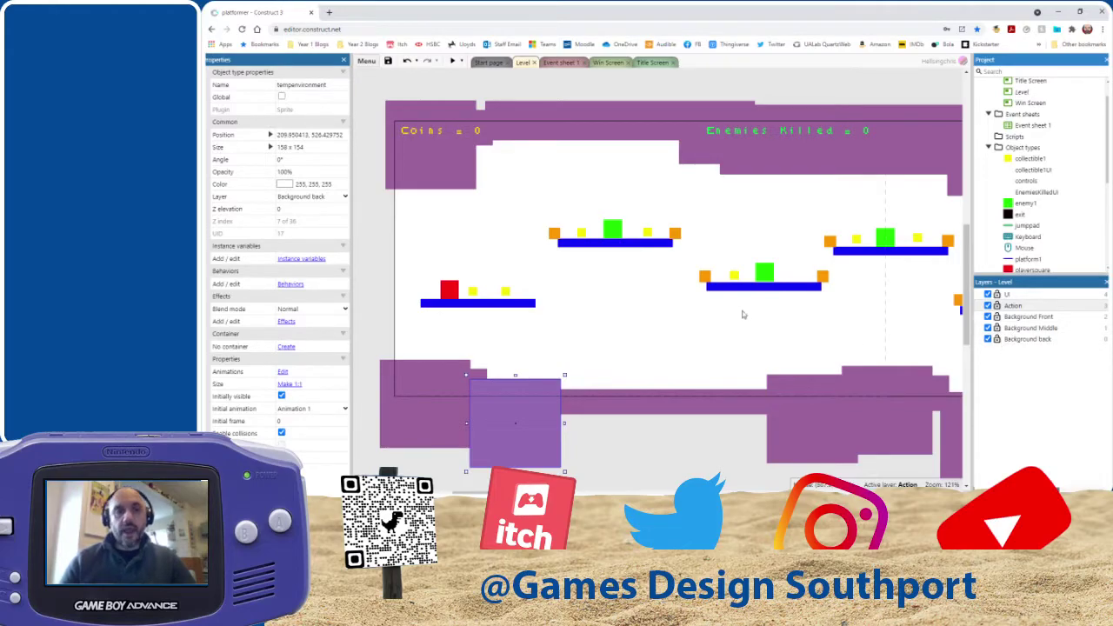
pyautogui.press('F11')
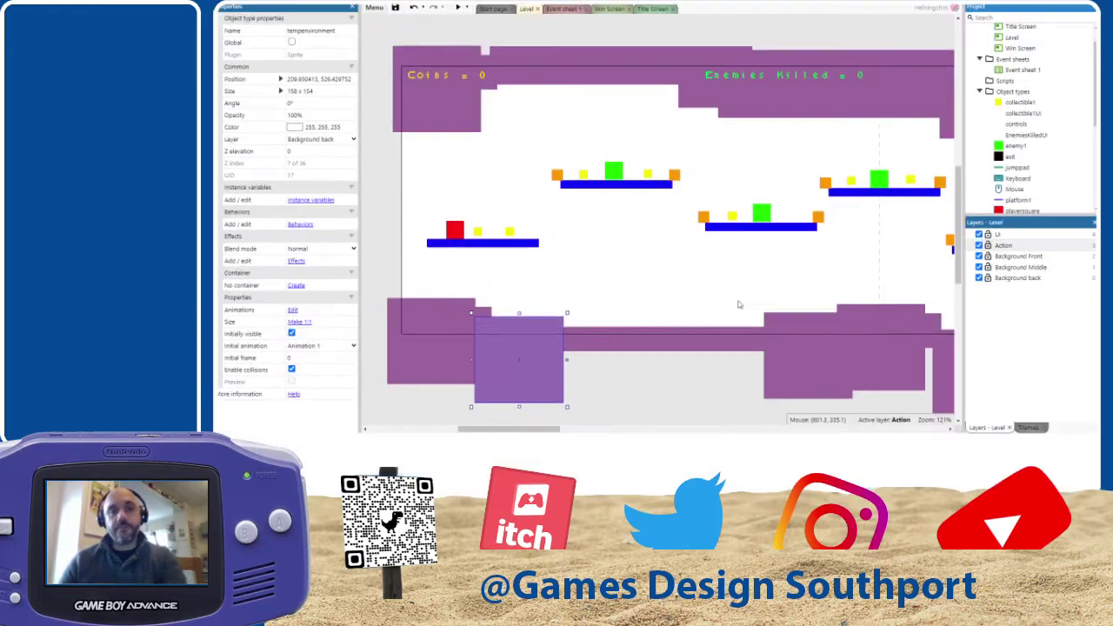
pyautogui.click(562, 9)
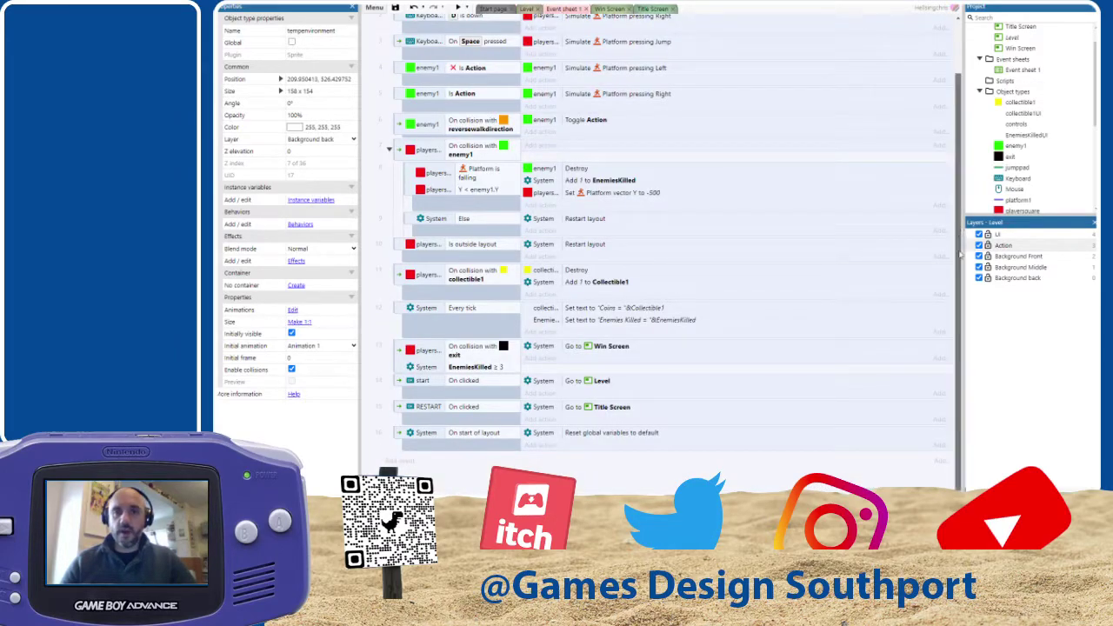
# Scroll through Event sheet 1 from the global number variables down to On start of layout.
pyautogui.moveTo(961, 252); pyautogui.dragTo(960, 143)
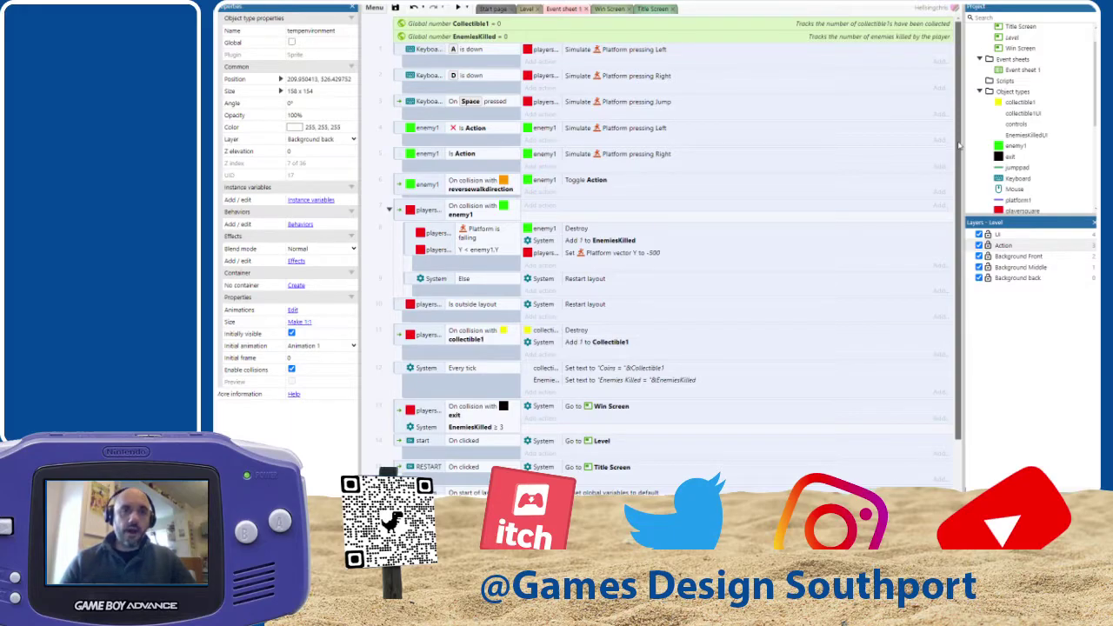
pyautogui.moveTo(961, 155); pyautogui.dragTo(961, 144)
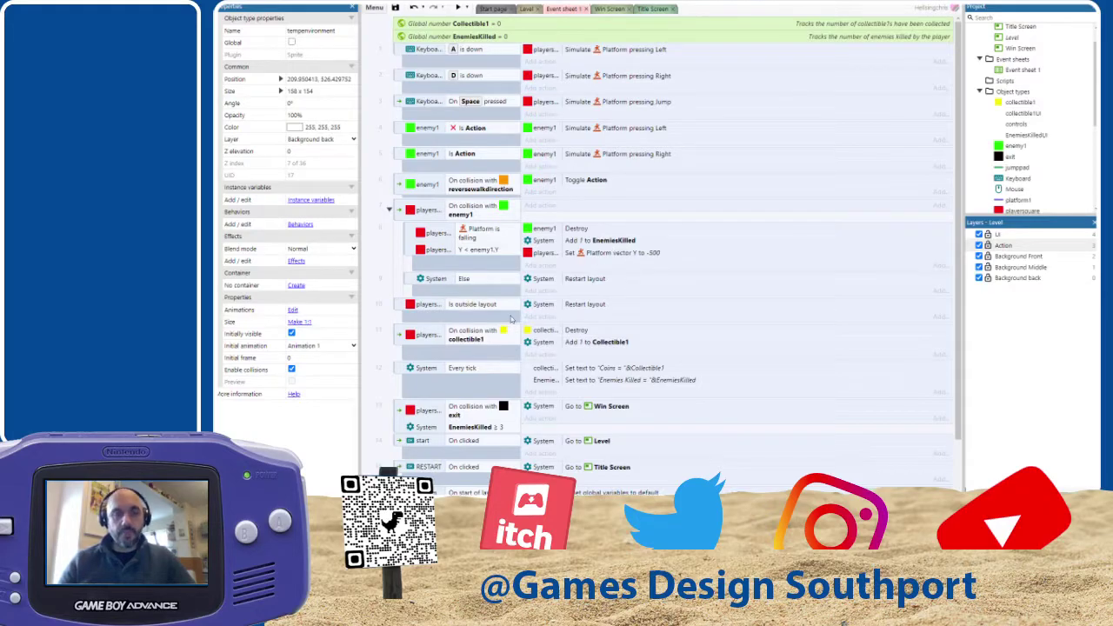
pyautogui.scroll(-2, 468, 320)
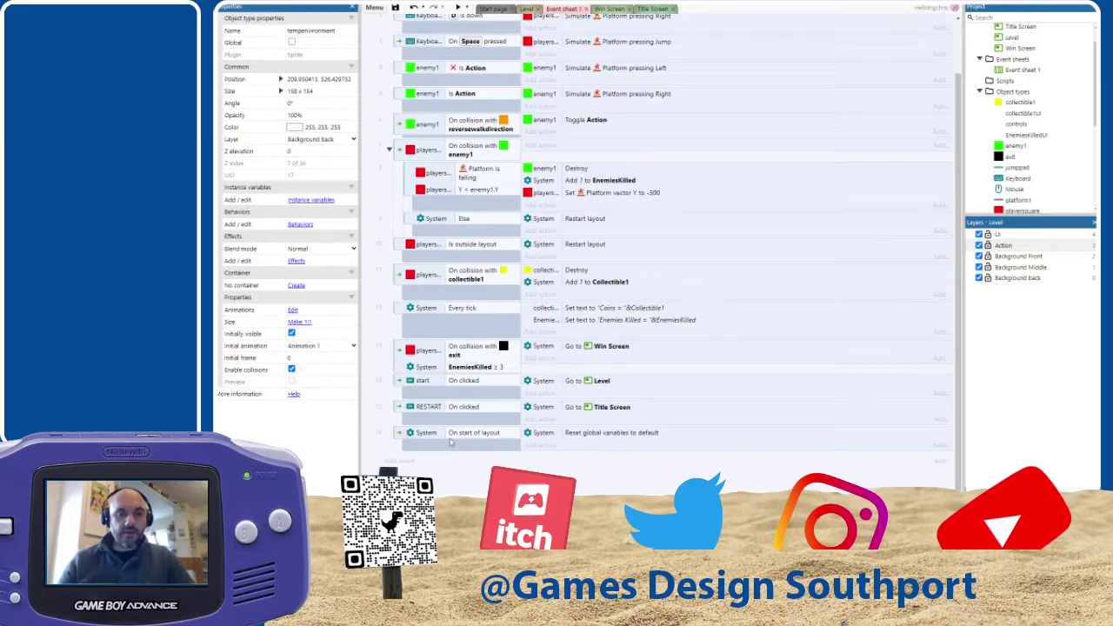
pyautogui.scroll(2, 469, 304)
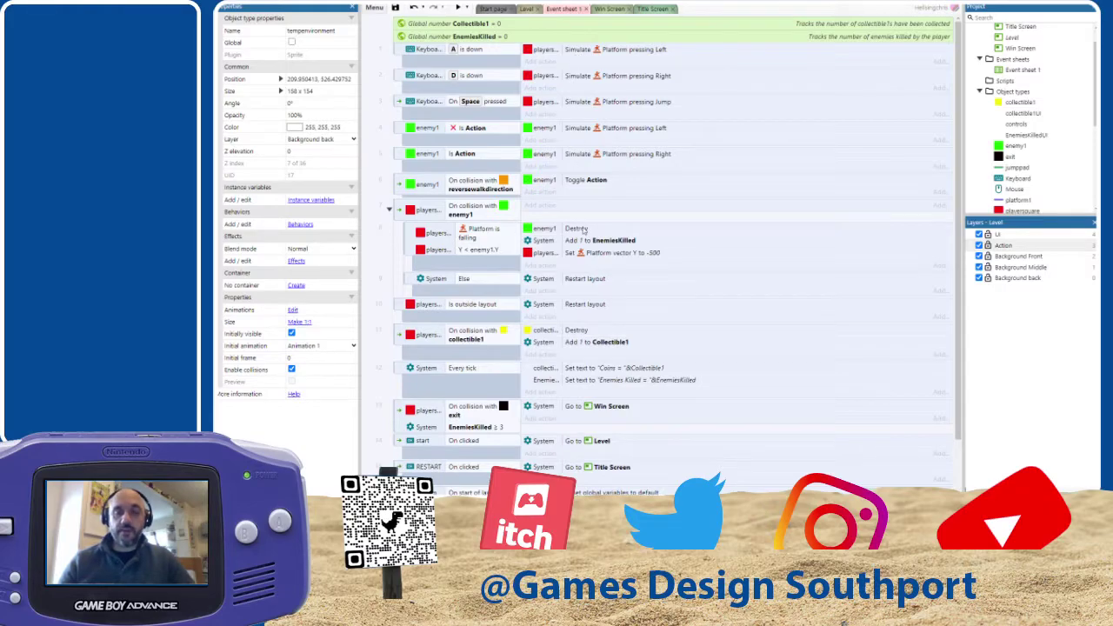
pyautogui.scroll(-2, 579, 334)
pyautogui.scroll(2, 470, 305)
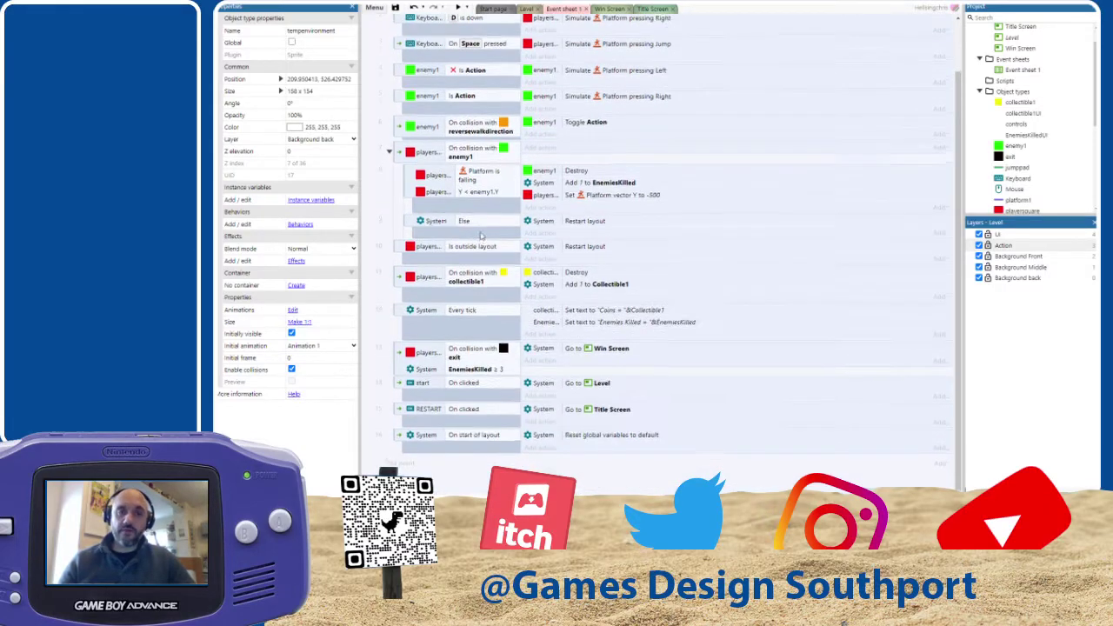
pyautogui.scroll(-2, 435, 391)
# Start a new event at the end of the sheet with playersquare as its object.
pyautogui.click(396, 462)
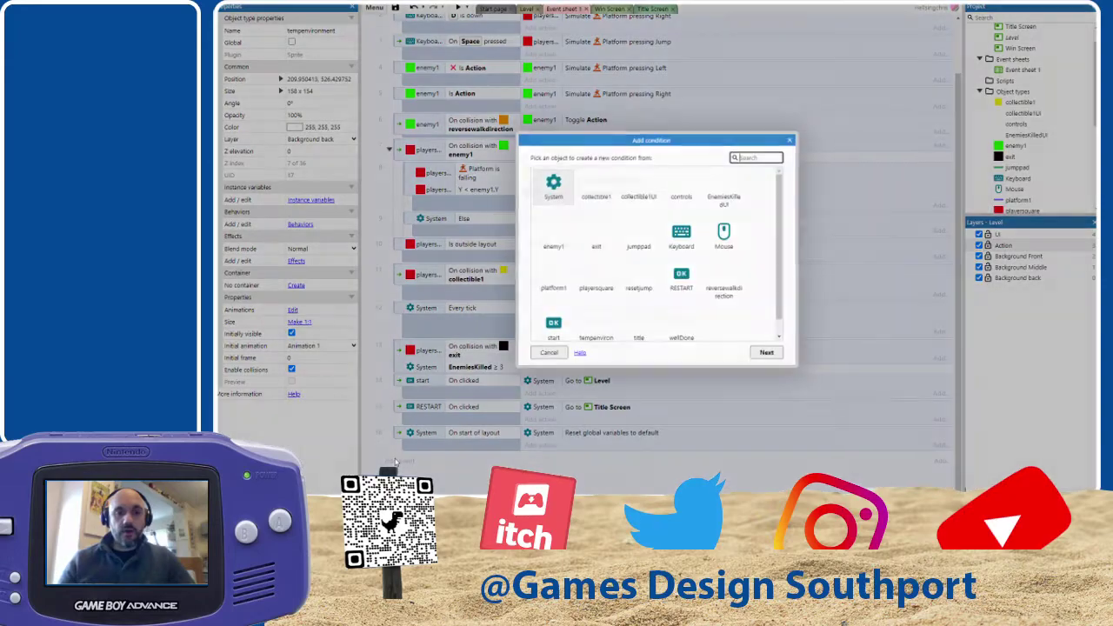
pyautogui.moveTo(793, 368); pyautogui.dragTo(865, 431)
pyautogui.moveTo(704, 142); pyautogui.dragTo(595, 83)
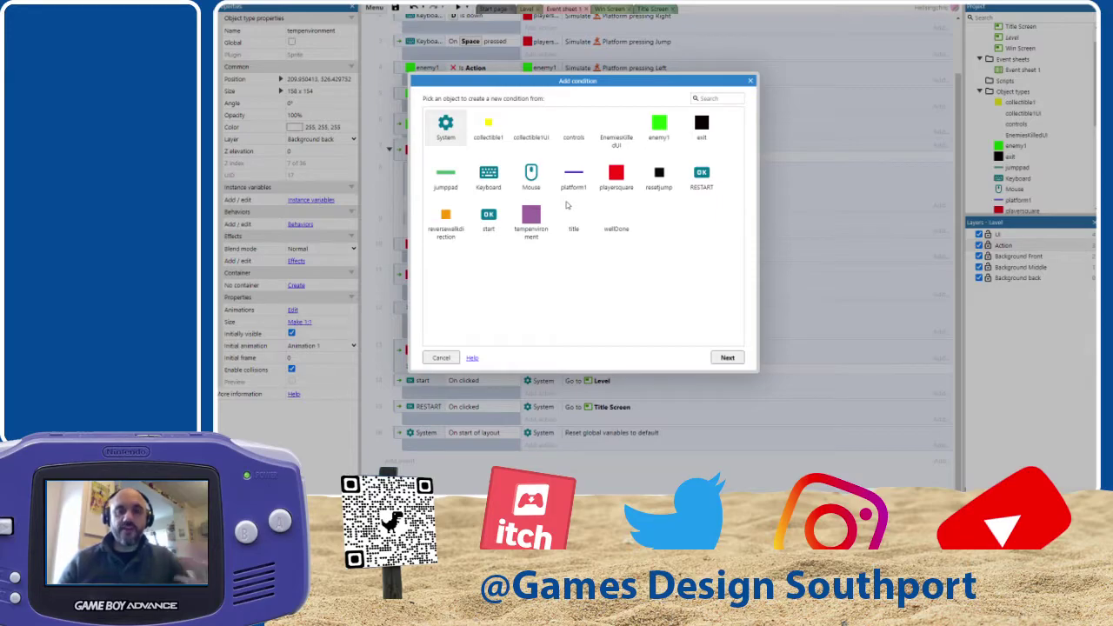
pyautogui.click(615, 177)
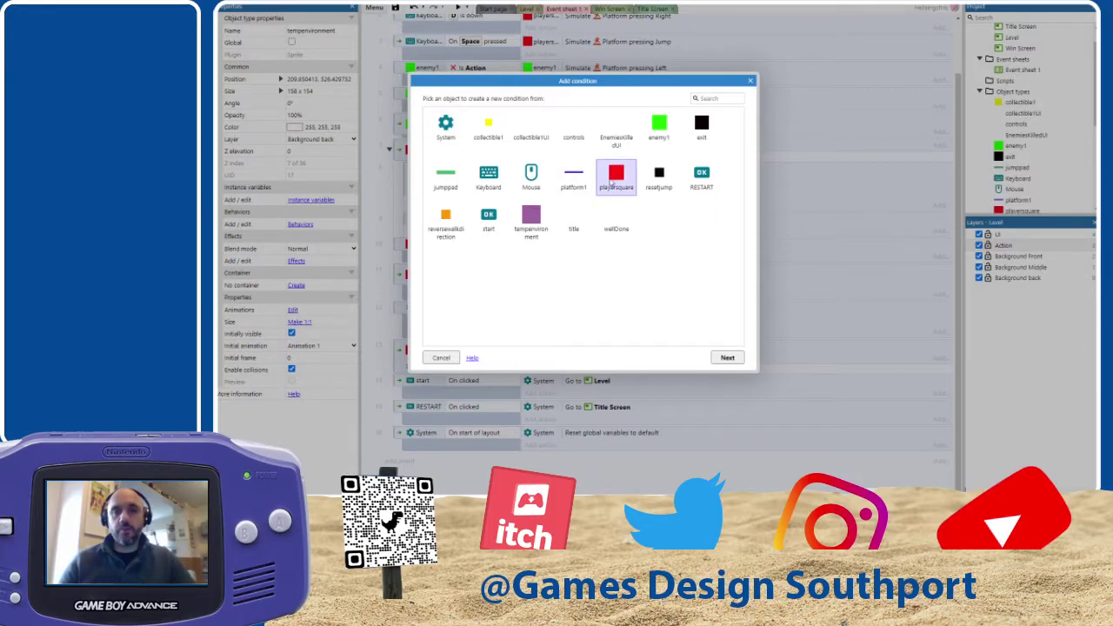
pyautogui.click(728, 358)
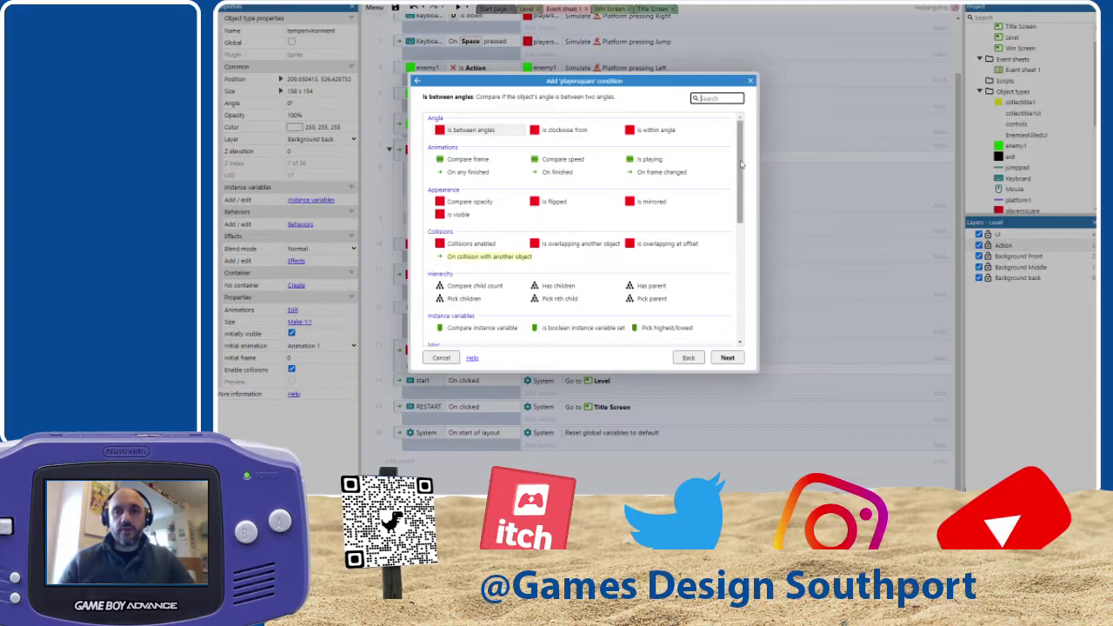
# Choose playersquare's Platform 'Is jumping' condition and confirm it.
pyautogui.scroll(-5, 747, 228)
pyautogui.scroll(-3, 748, 228)
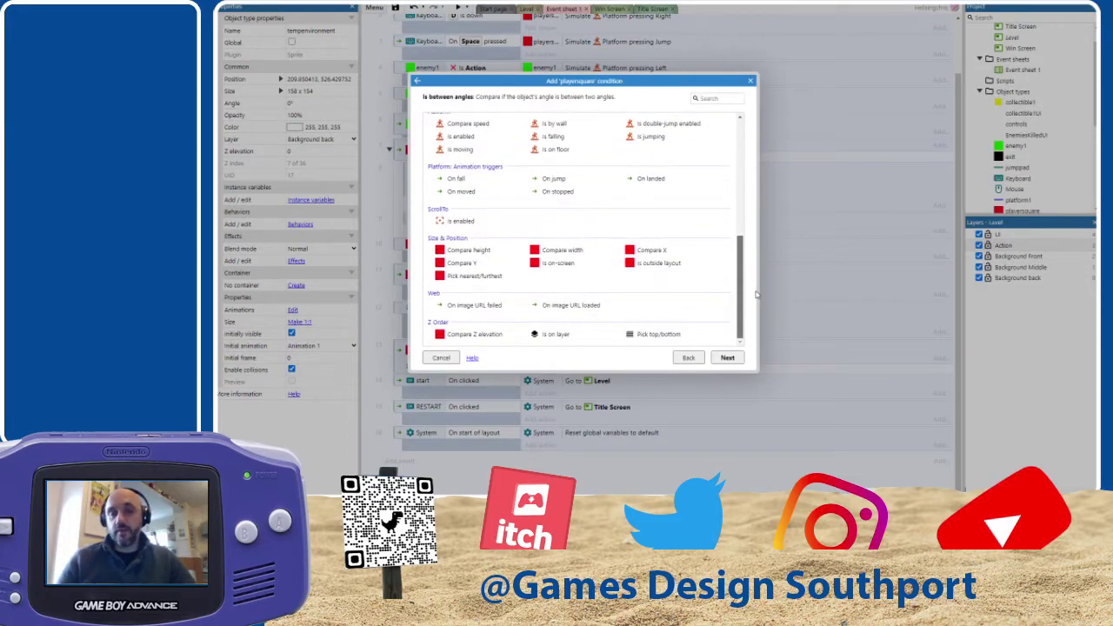
pyautogui.scroll(8, 747, 228)
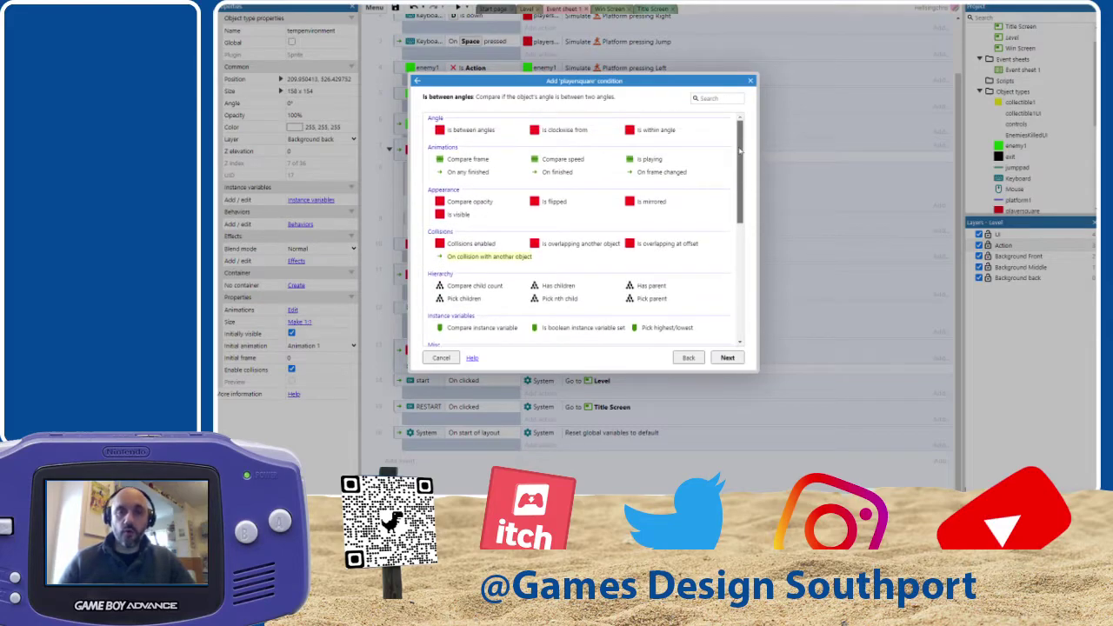
pyautogui.scroll(-8, 740, 174)
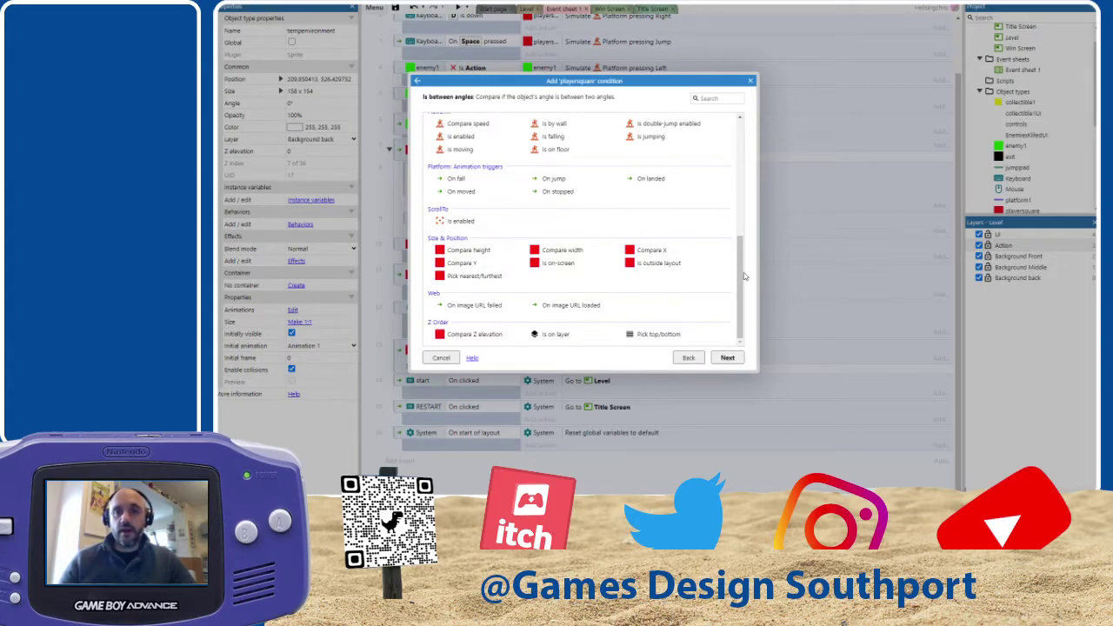
pyautogui.moveTo(745, 277); pyautogui.dragTo(743, 222)
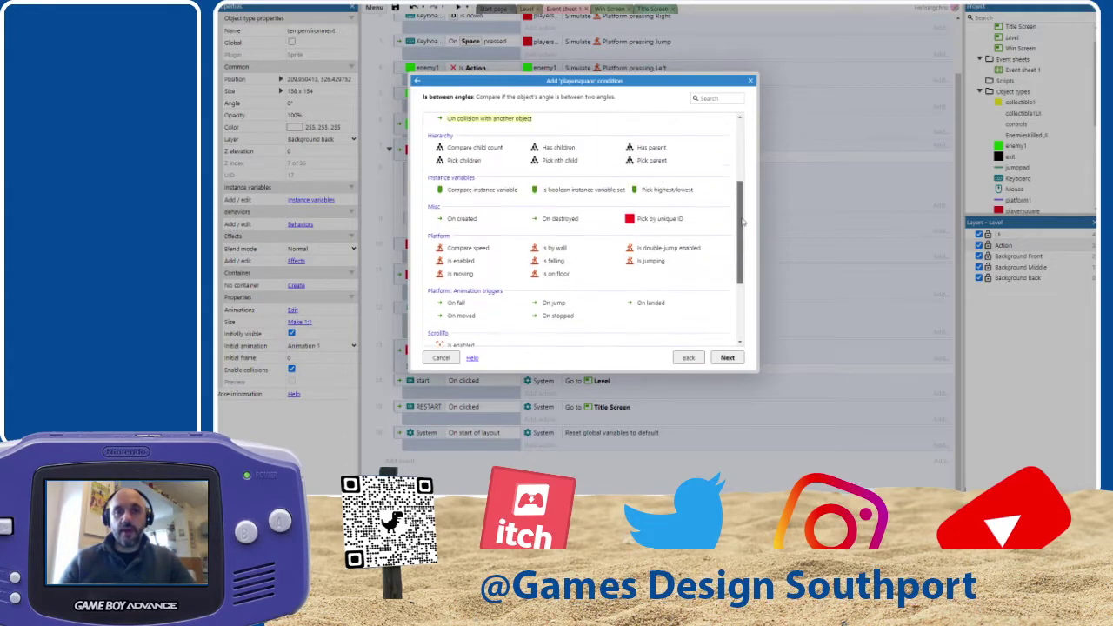
pyautogui.click(658, 261)
pyautogui.click(728, 358)
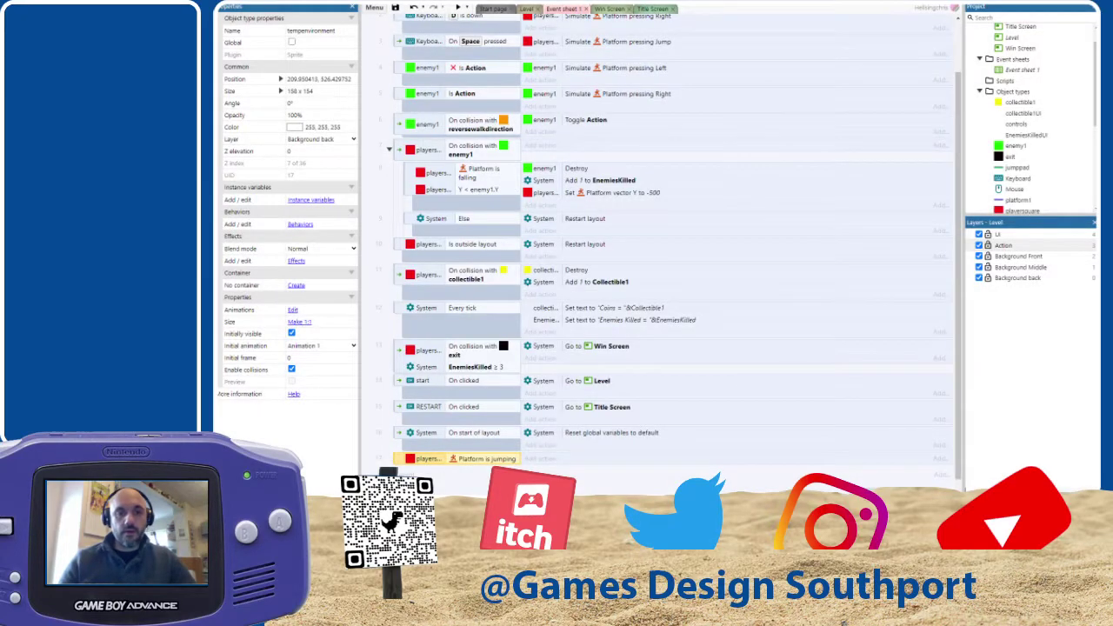
# Cancel adding an action, then delete the Platform is jumping event.
pyautogui.click(539, 460)
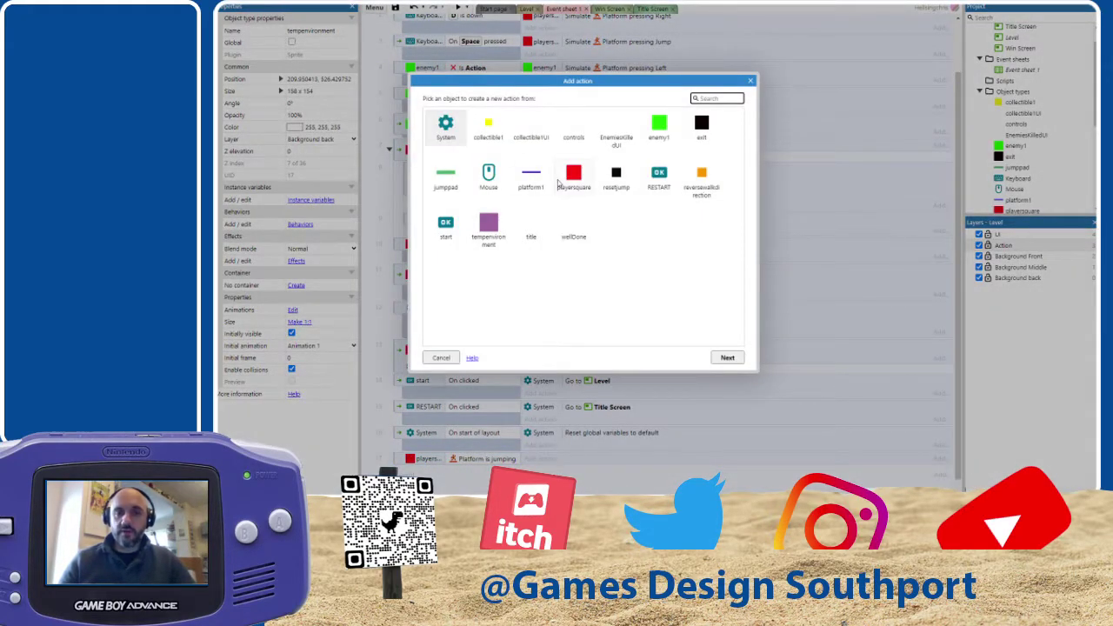
pyautogui.click(749, 81)
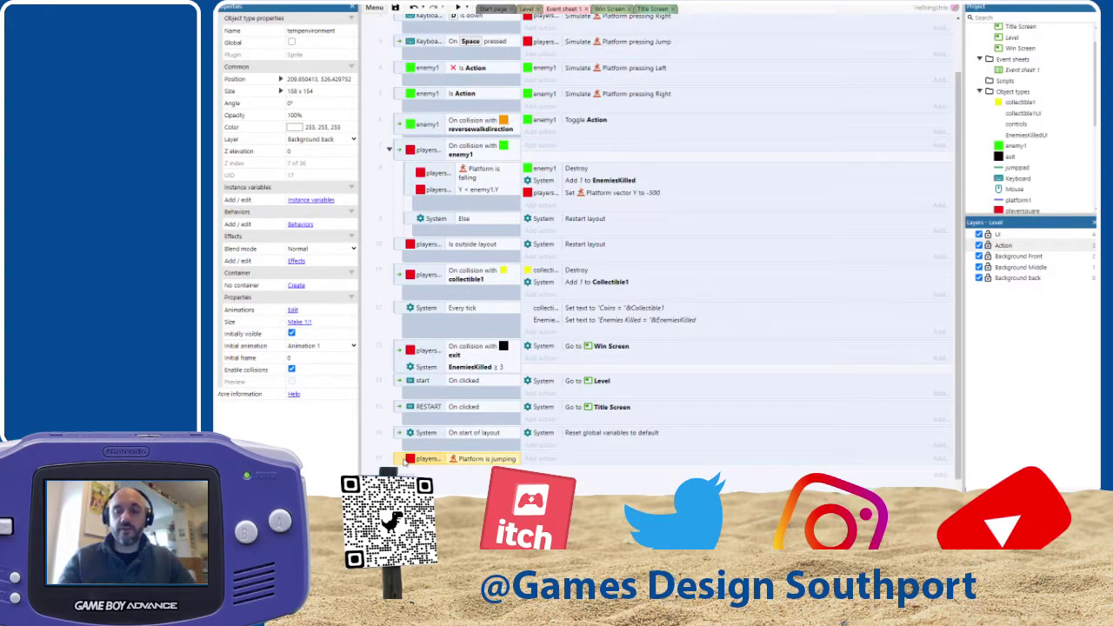
pyautogui.press('Delete')
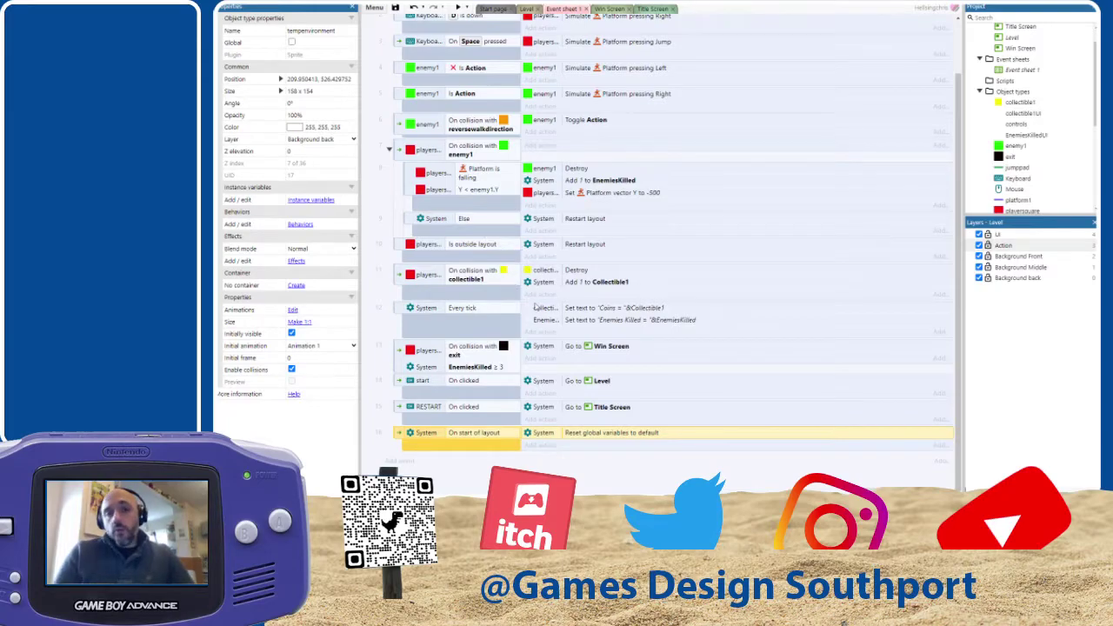
pyautogui.scroll(2, 537, 306)
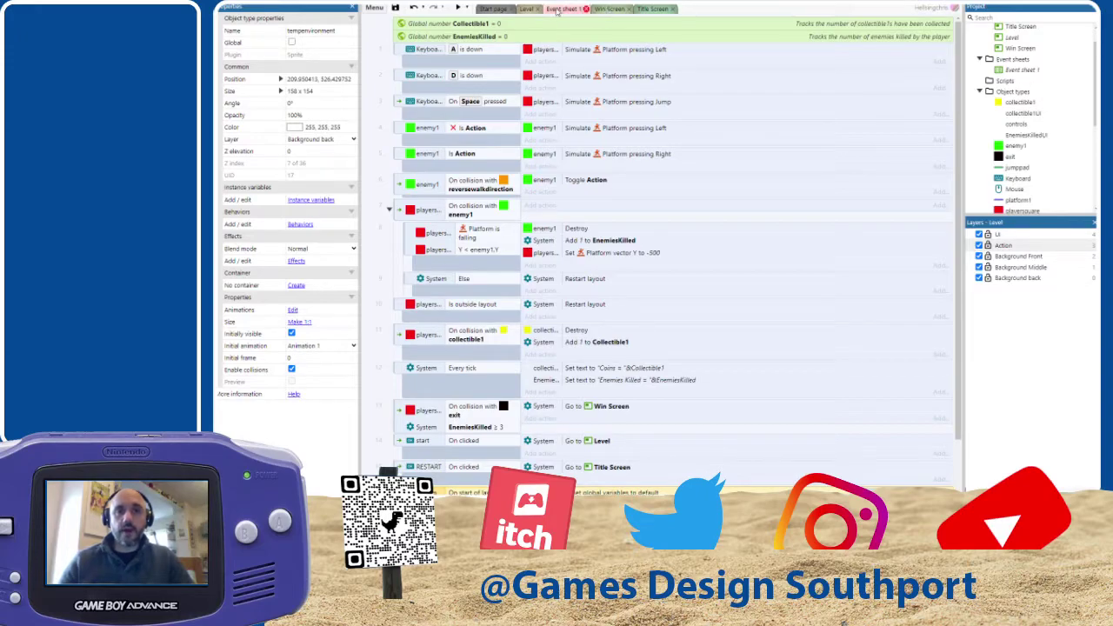
# In the Level layout, start a new object type and choose Sprite.
pyautogui.click(525, 10)
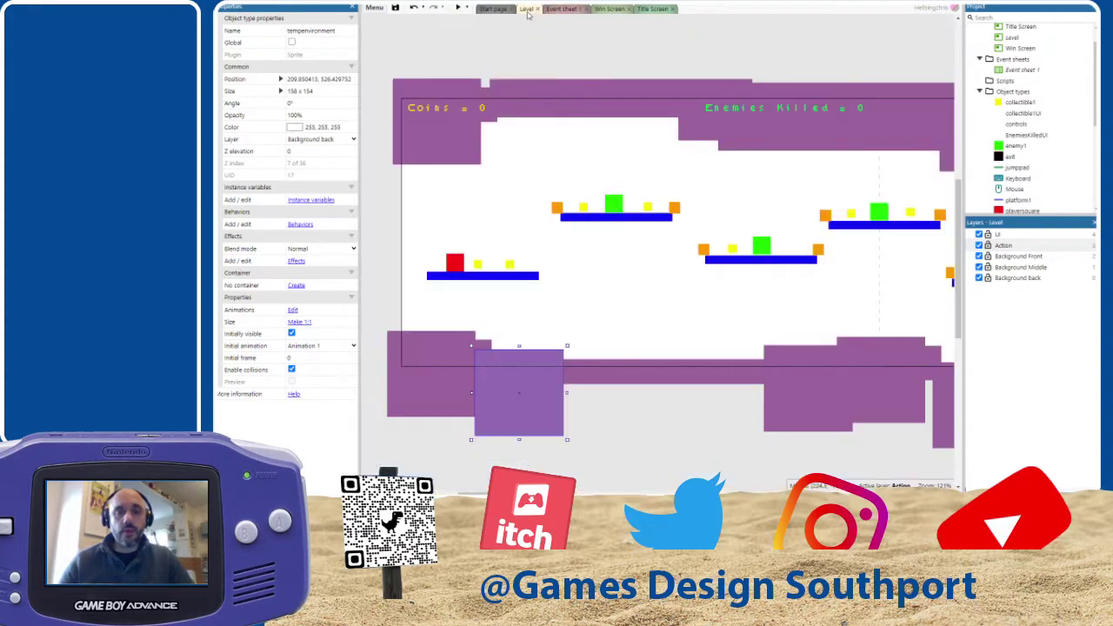
pyautogui.doubleClick(615, 173)
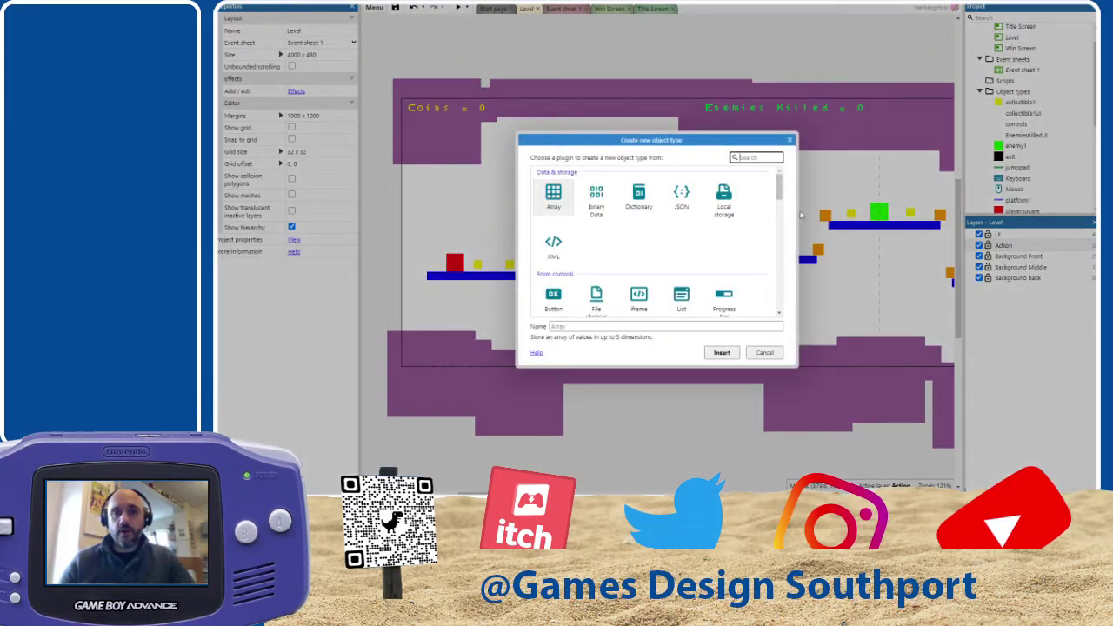
pyautogui.moveTo(785, 188); pyautogui.dragTo(785, 218)
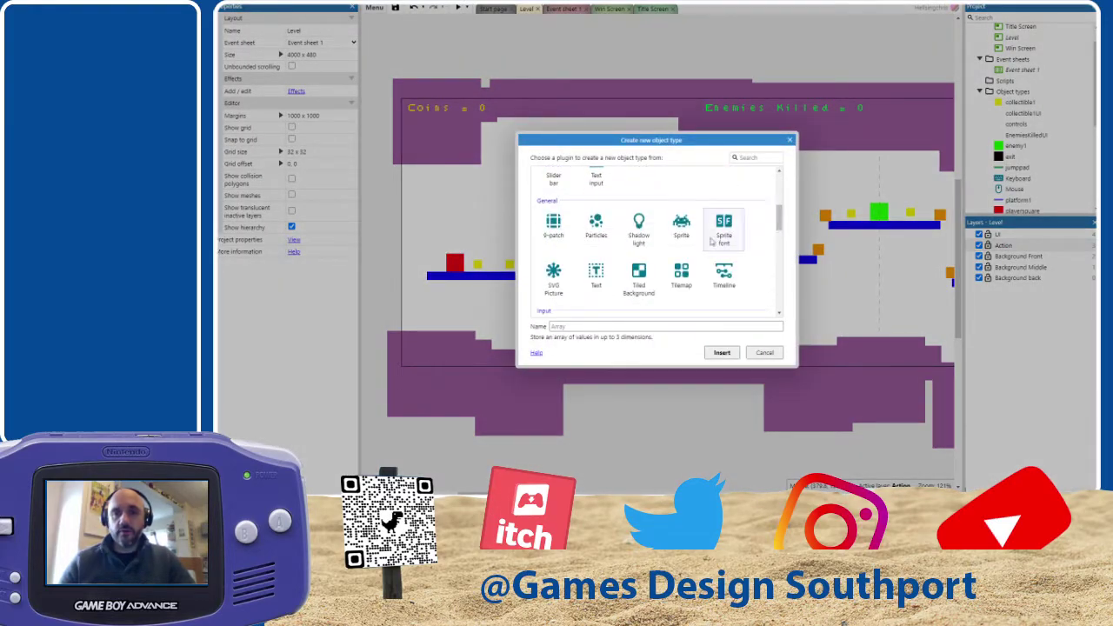
pyautogui.click(693, 231)
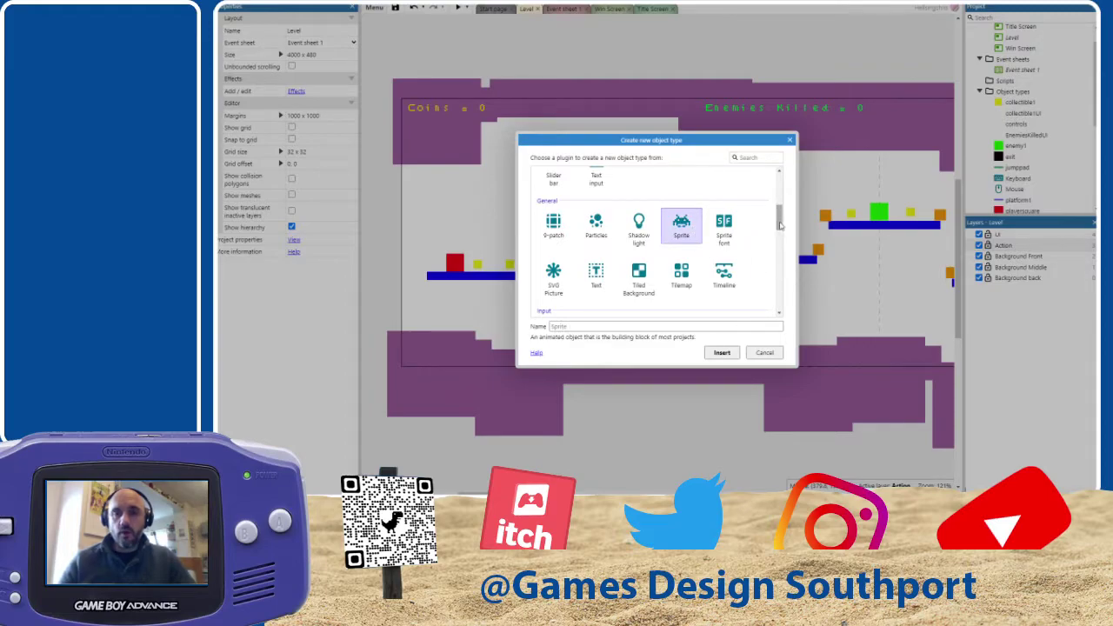
pyautogui.moveTo(781, 230); pyautogui.dragTo(779, 255)
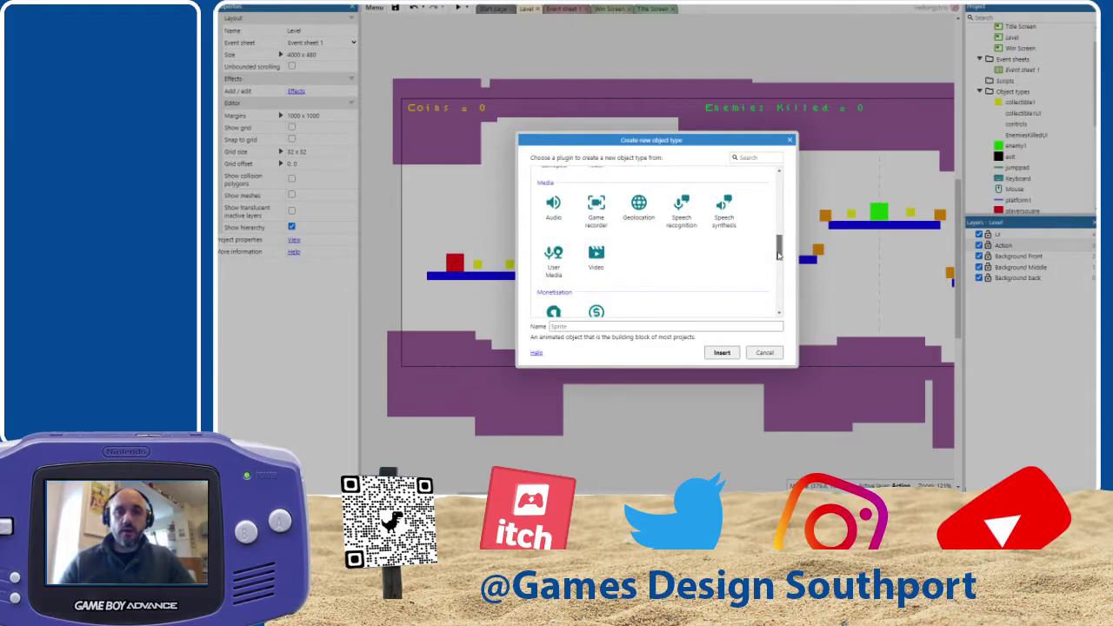
pyautogui.moveTo(780, 247); pyautogui.dragTo(776, 217)
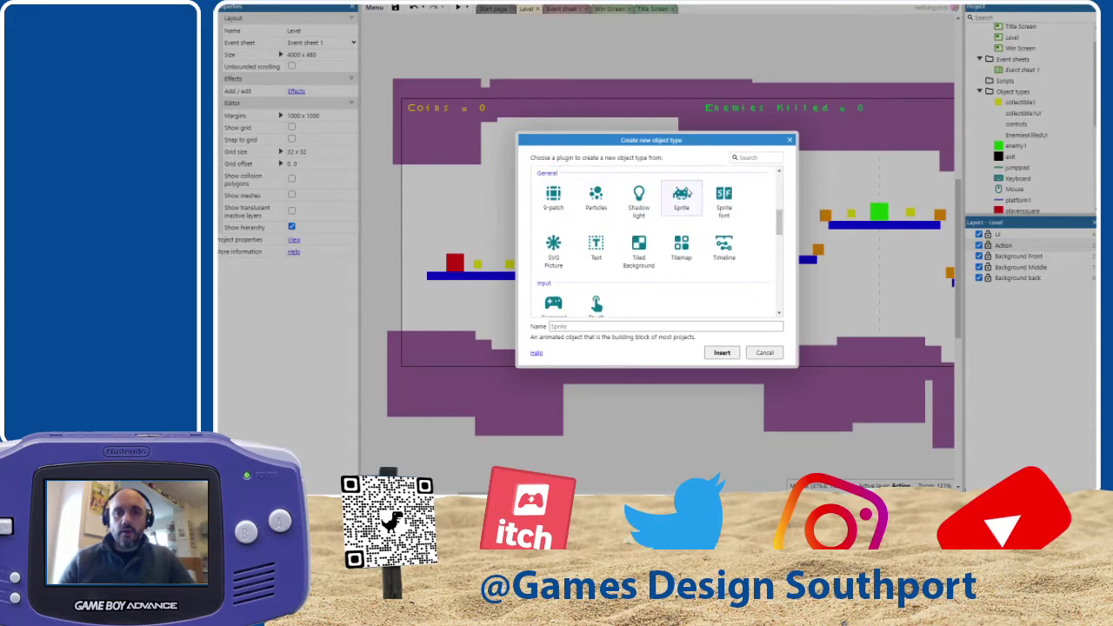
pyautogui.scroll(-1, 591, 282)
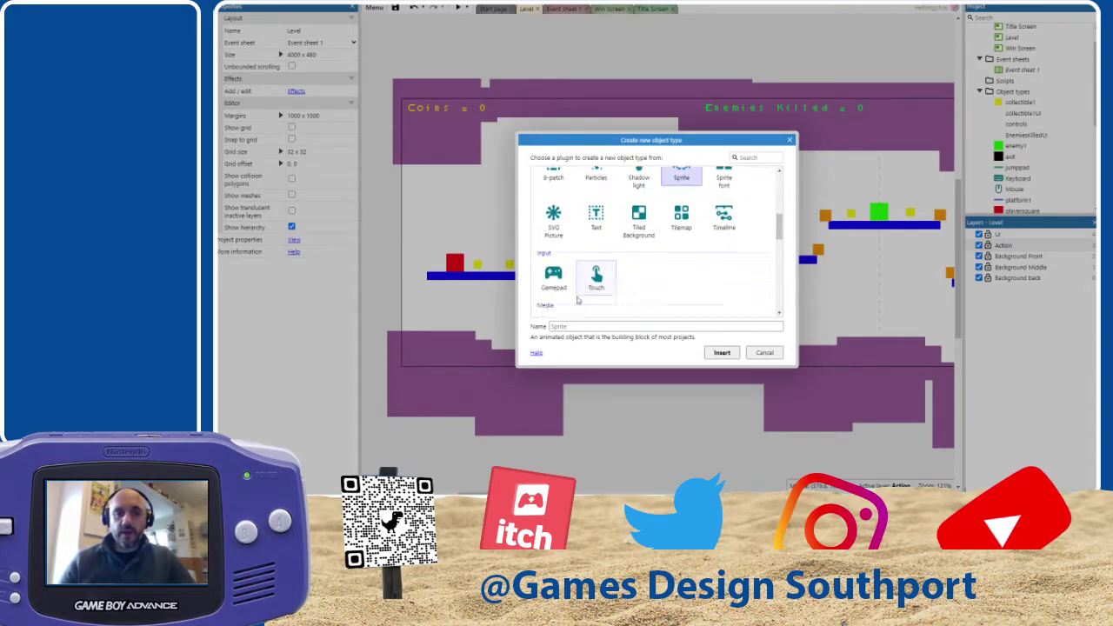
# Name the sprite sign_start, insert it, and place it in the level.
pyautogui.click(621, 327)
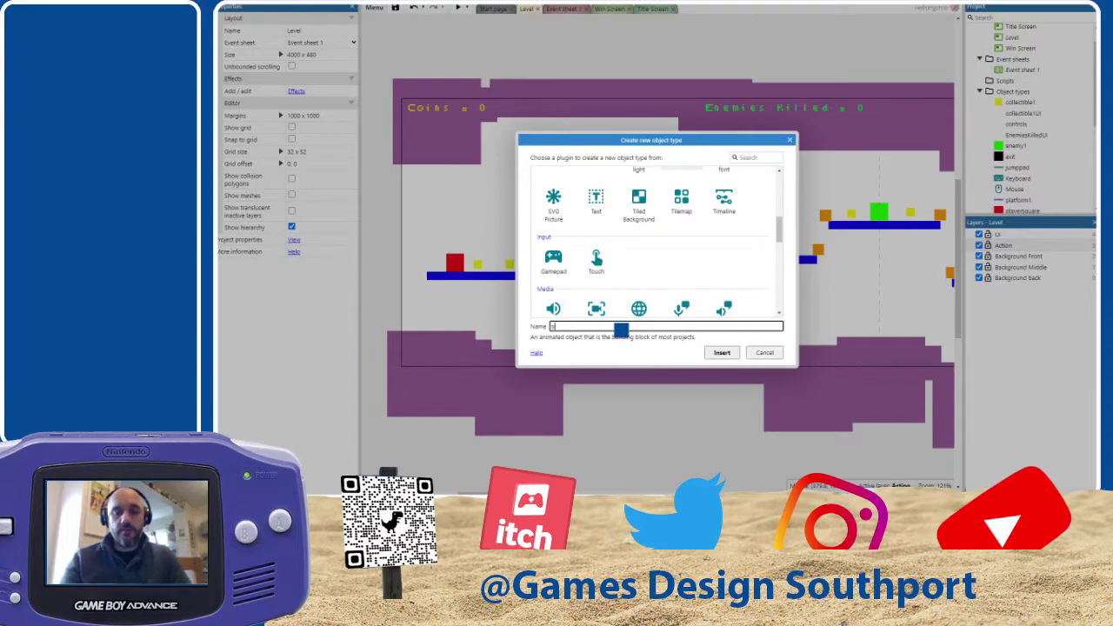
pyautogui.click(718, 353)
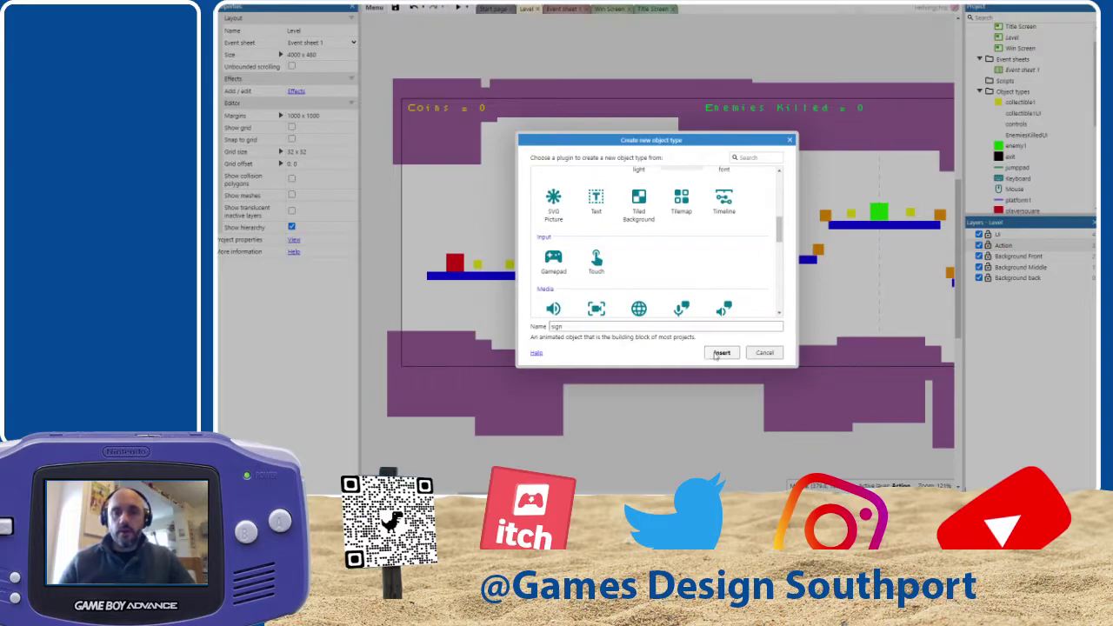
pyautogui.doubleClick(609, 327)
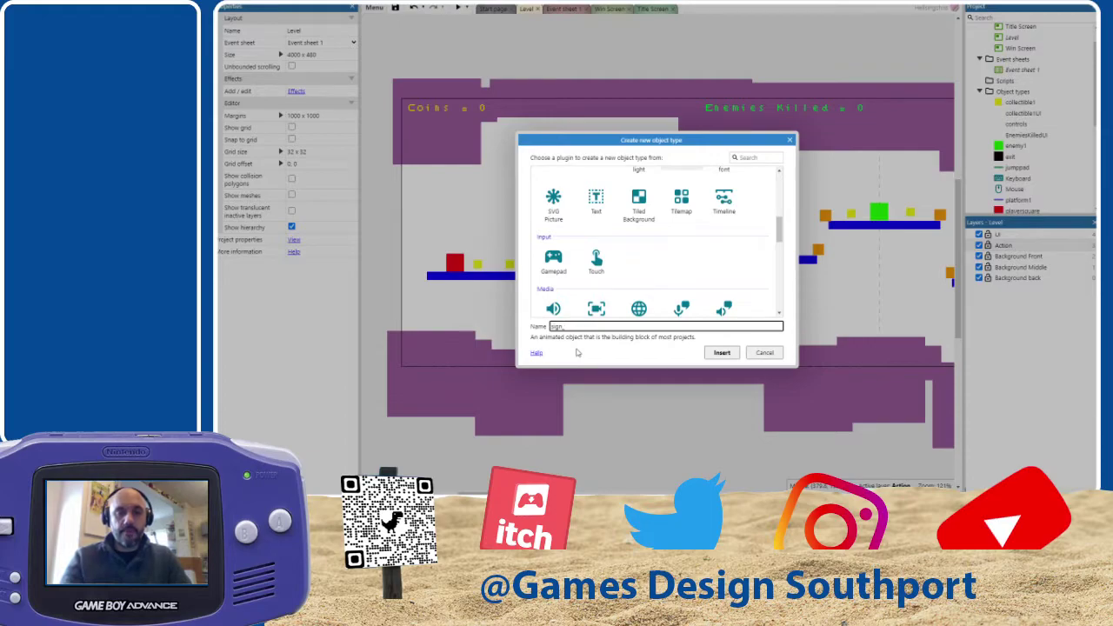
pyautogui.click(722, 352)
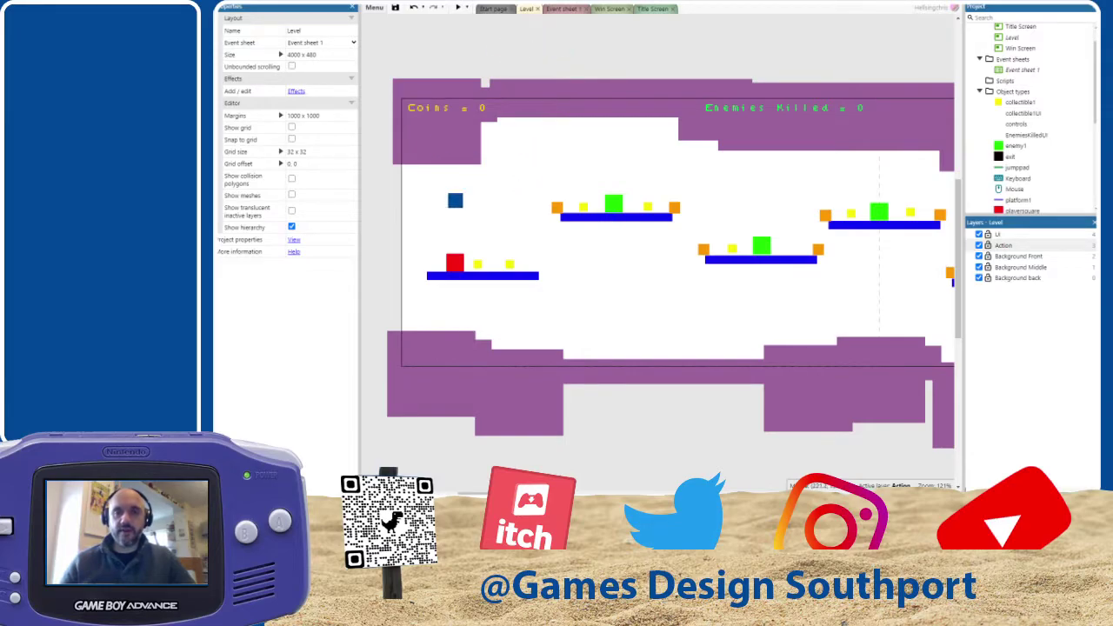
pyautogui.click(576, 49)
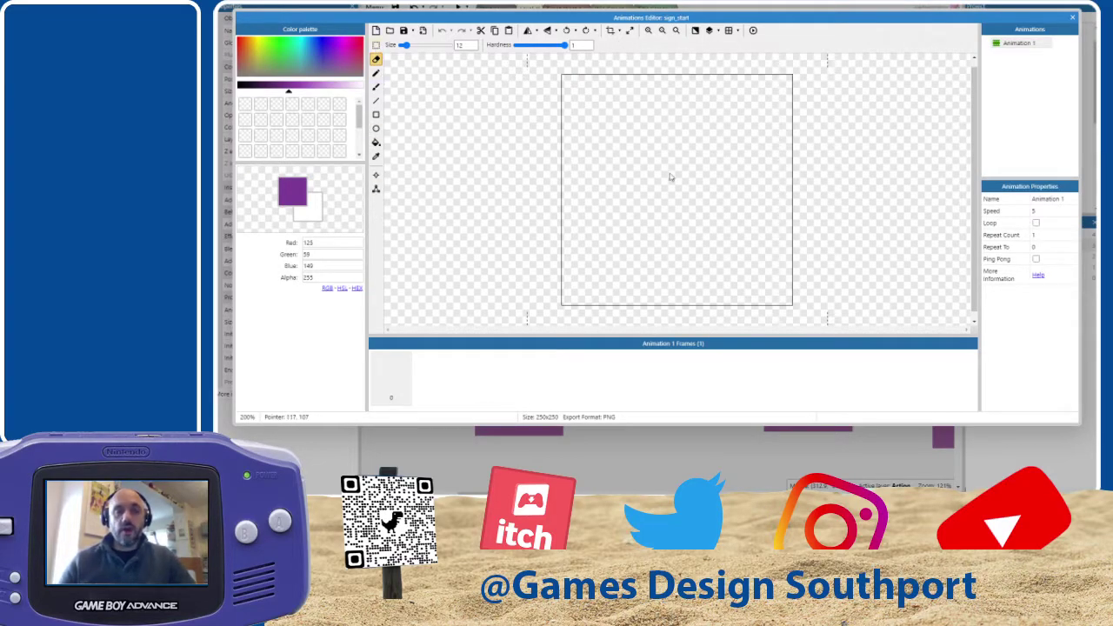
# Flood-fill the empty sign_start frame with blue, then refill it with magenta.
pyautogui.click(375, 113)
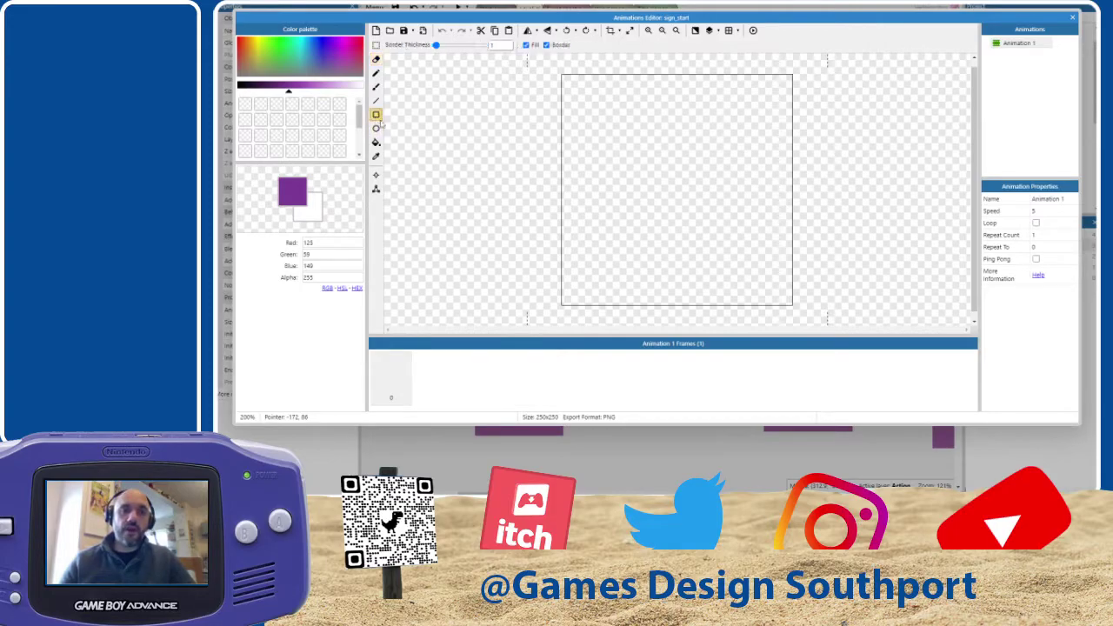
pyautogui.click(376, 142)
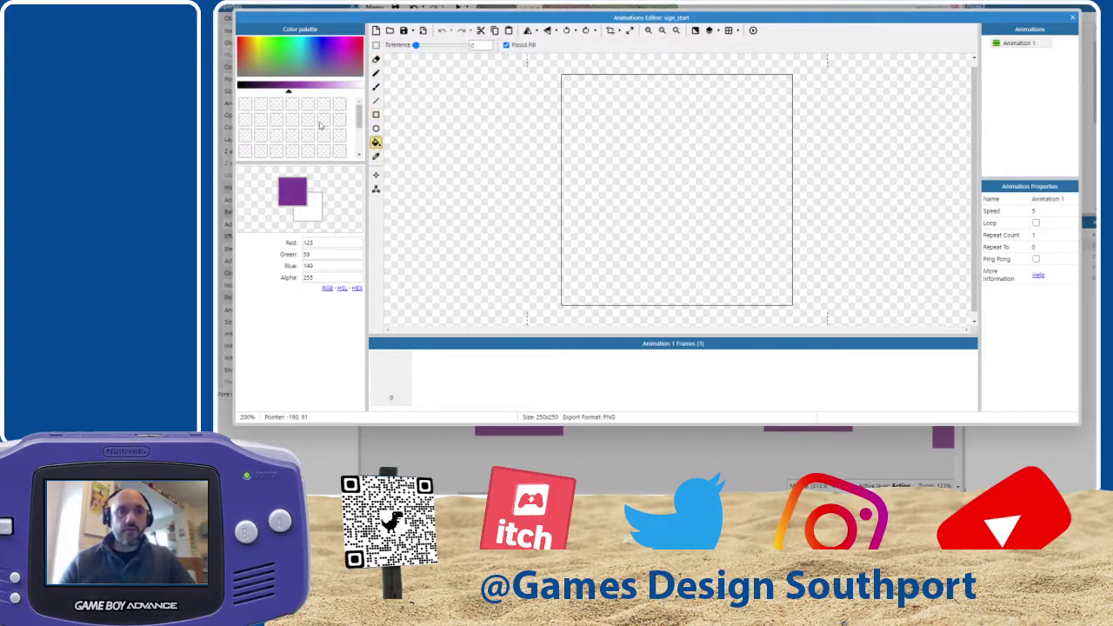
pyautogui.click(333, 46)
pyautogui.click(324, 41)
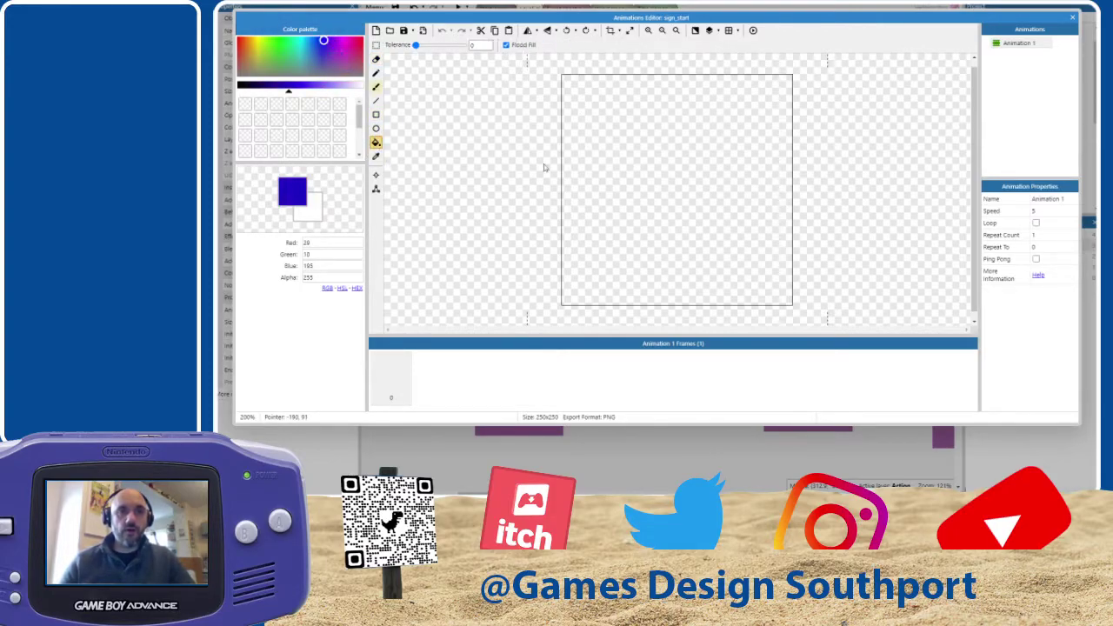
pyautogui.click(669, 165)
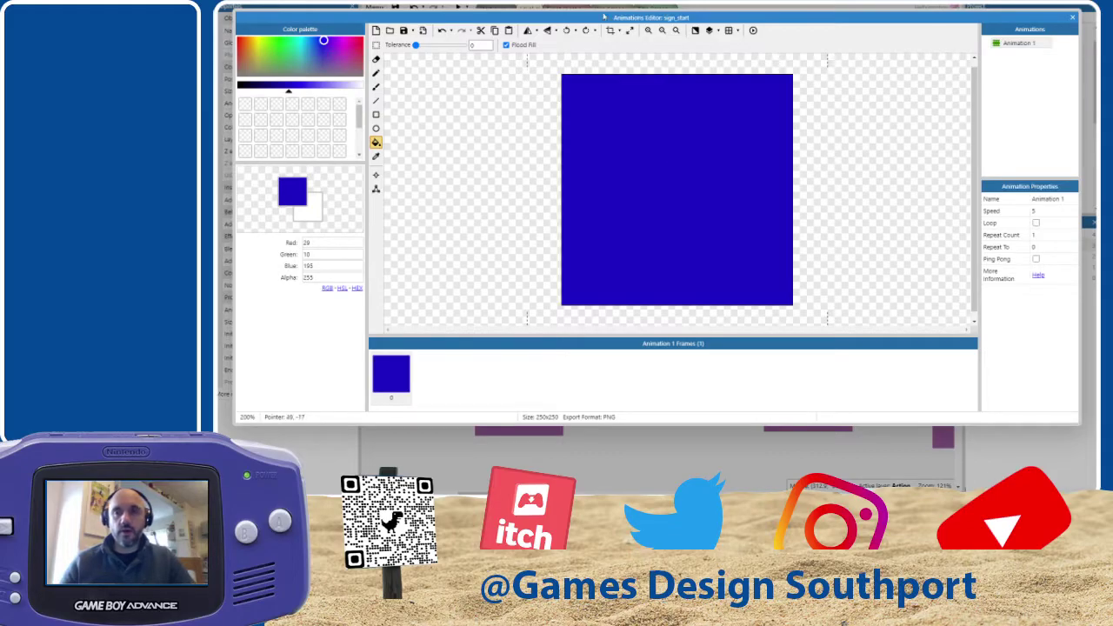
pyautogui.moveTo(602, 18); pyautogui.dragTo(612, 45)
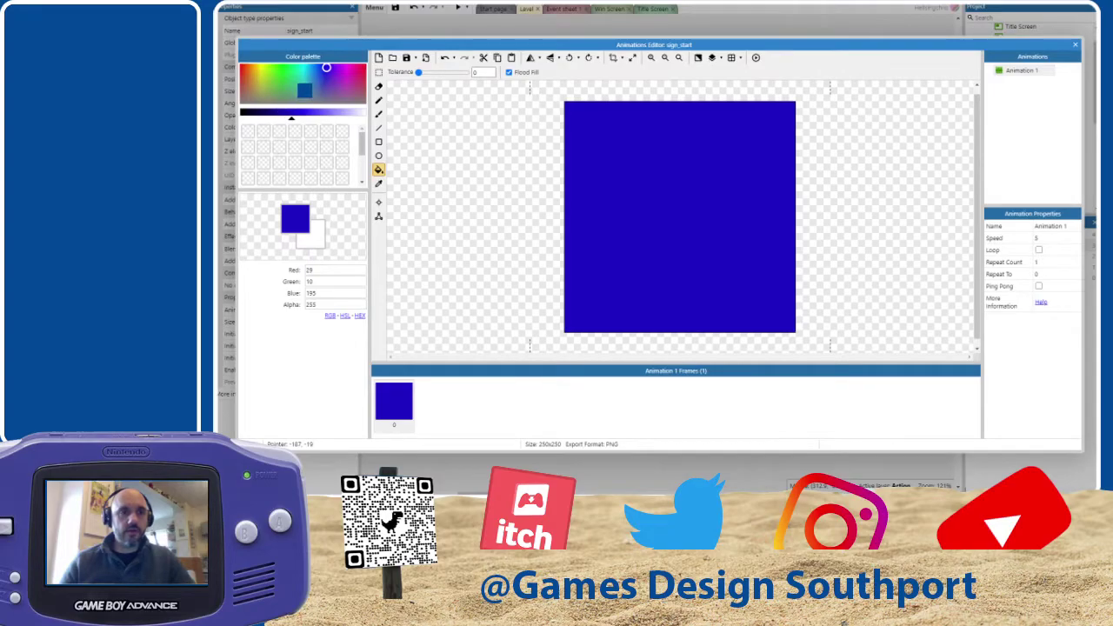
pyautogui.moveTo(338, 93); pyautogui.dragTo(348, 69)
pyautogui.click(636, 205)
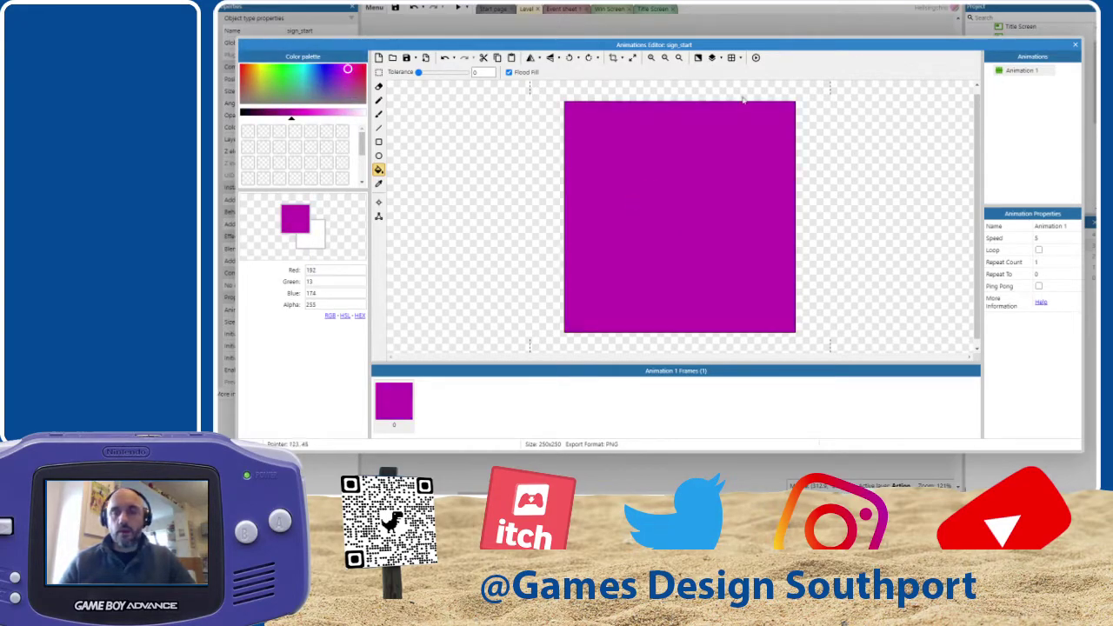
# Drag the magenta square down into the level, shrink it to about 33x33, and reopen its image.
pyautogui.click(1076, 45)
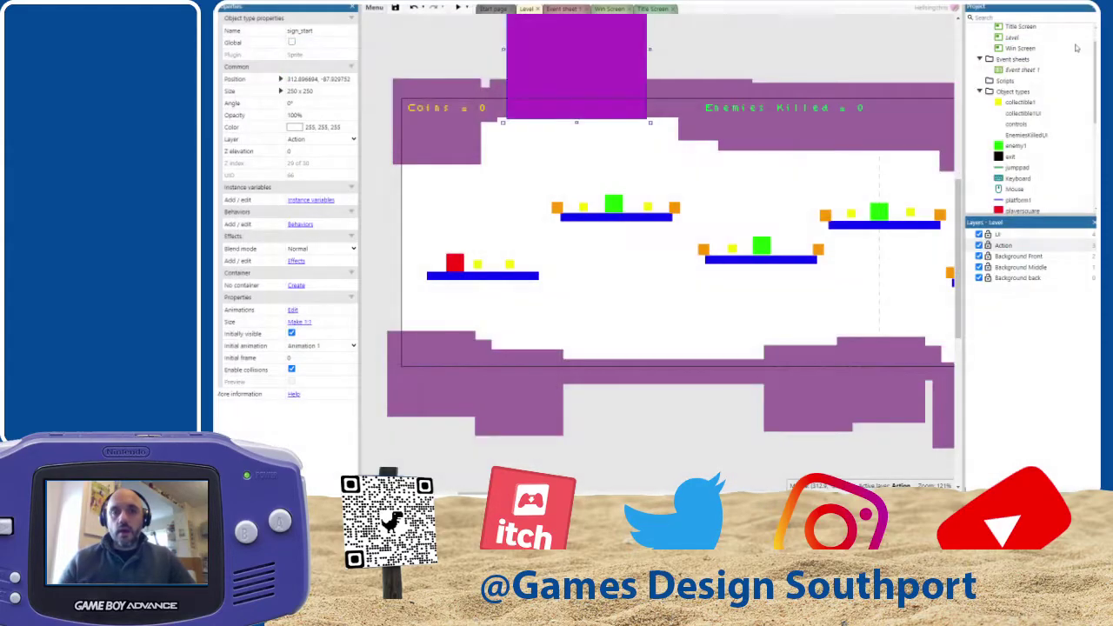
pyautogui.moveTo(598, 54); pyautogui.dragTo(637, 153)
pyautogui.moveTo(541, 76); pyautogui.dragTo(743, 182)
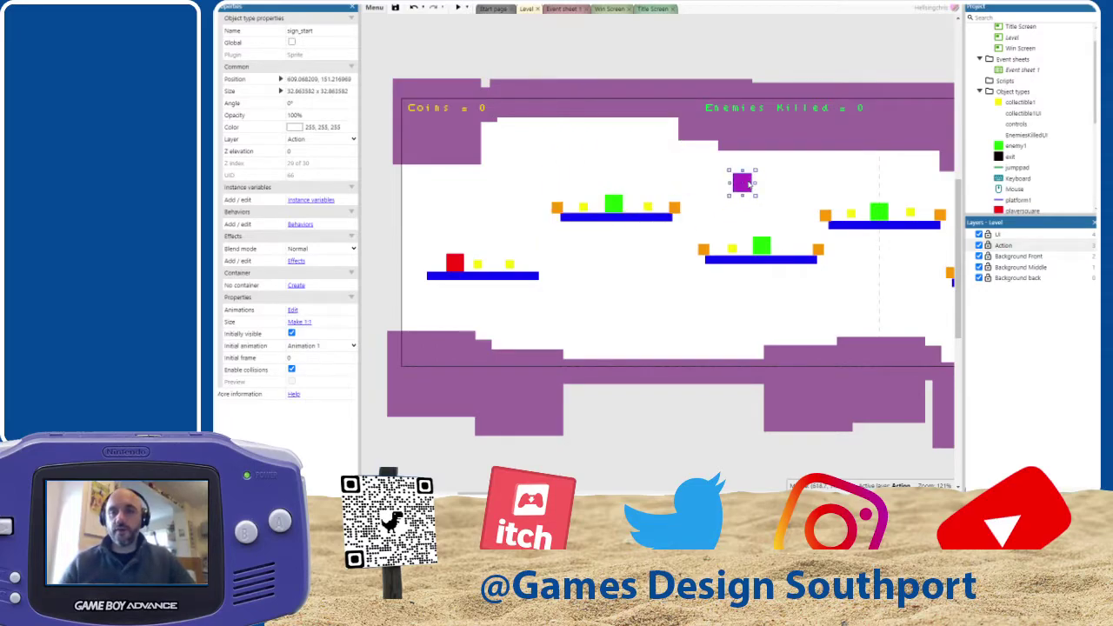
pyautogui.doubleClick(746, 183)
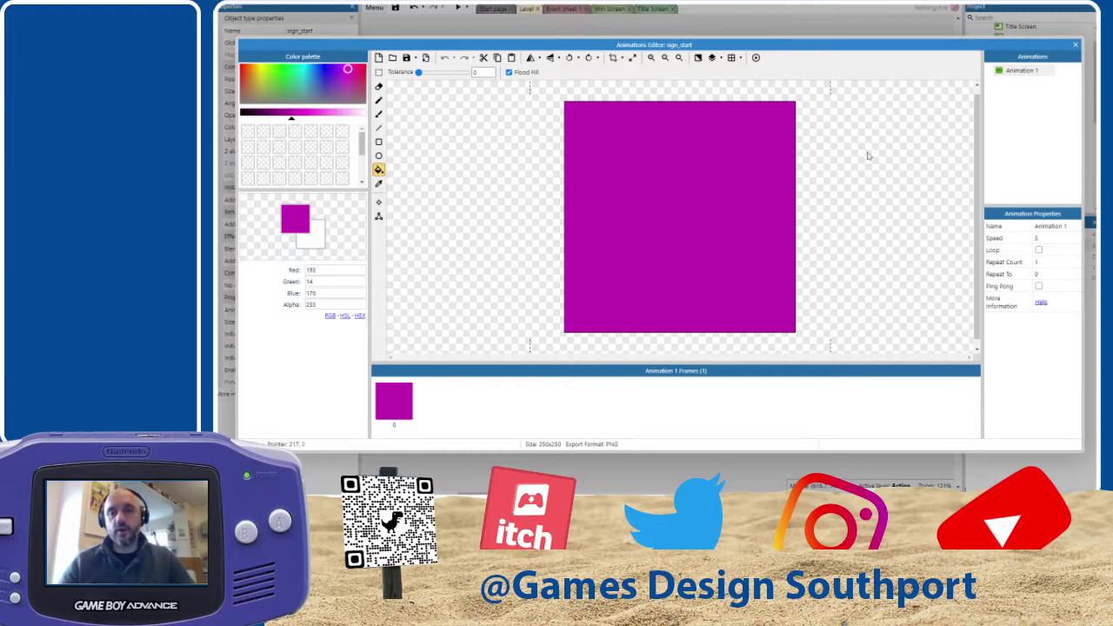
# Close the Animations Editor to show the 33x33 magenta square at 609, 151 in the Level layout.
pyautogui.click(1077, 46)
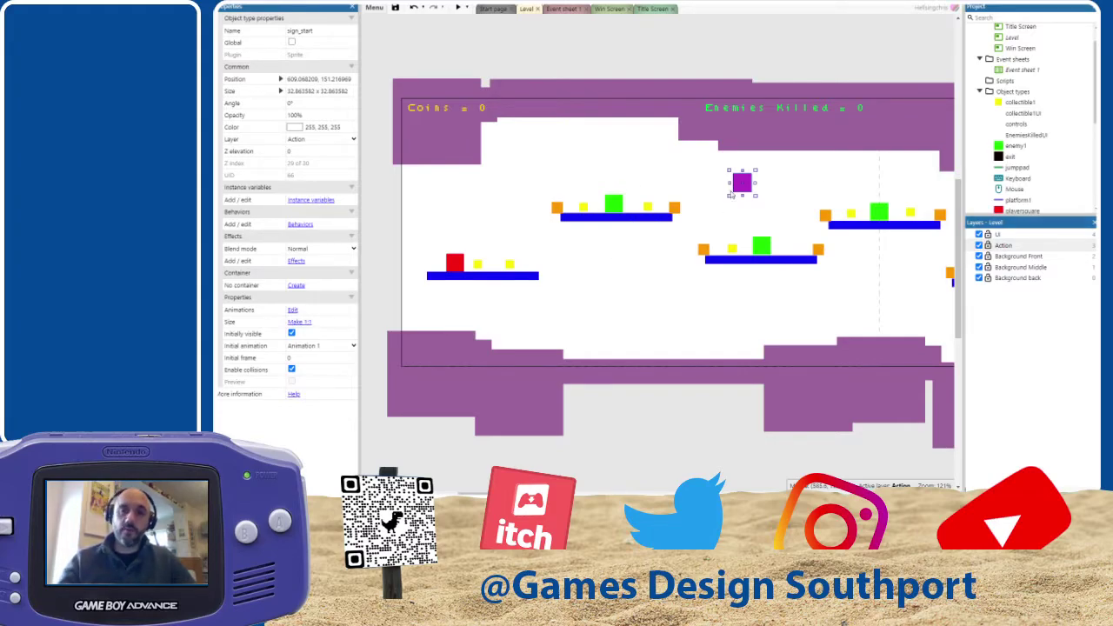
# Delete the Action layer, then undo the deletion to restore it with its platforms.
pyautogui.press('Delete')
pyautogui.click(711, 268)
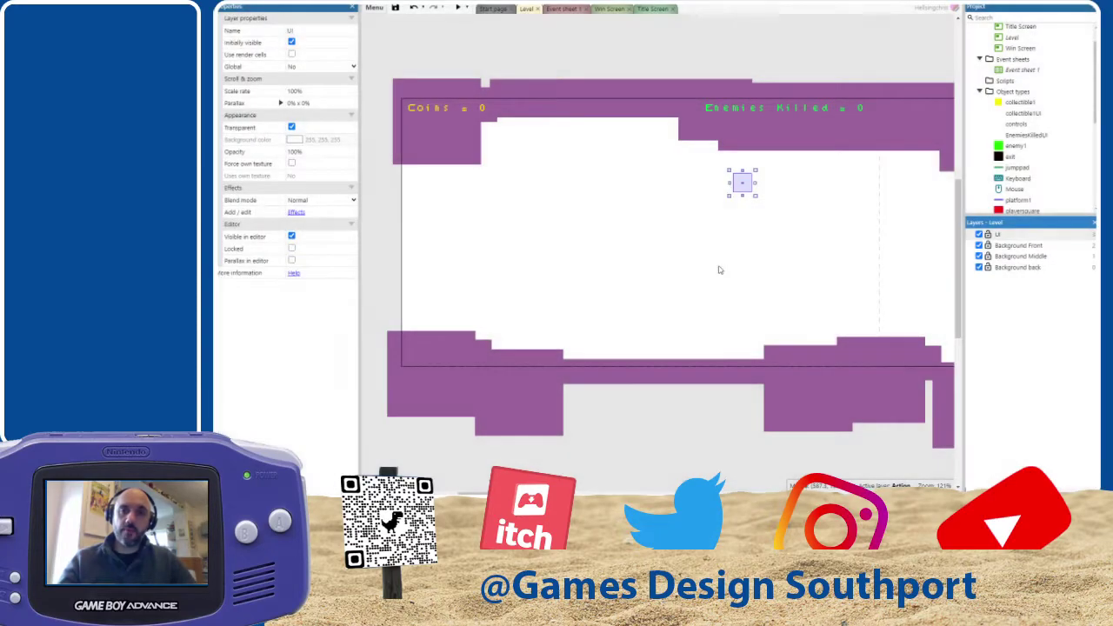
pyautogui.hotkey('ctrl', 'z')
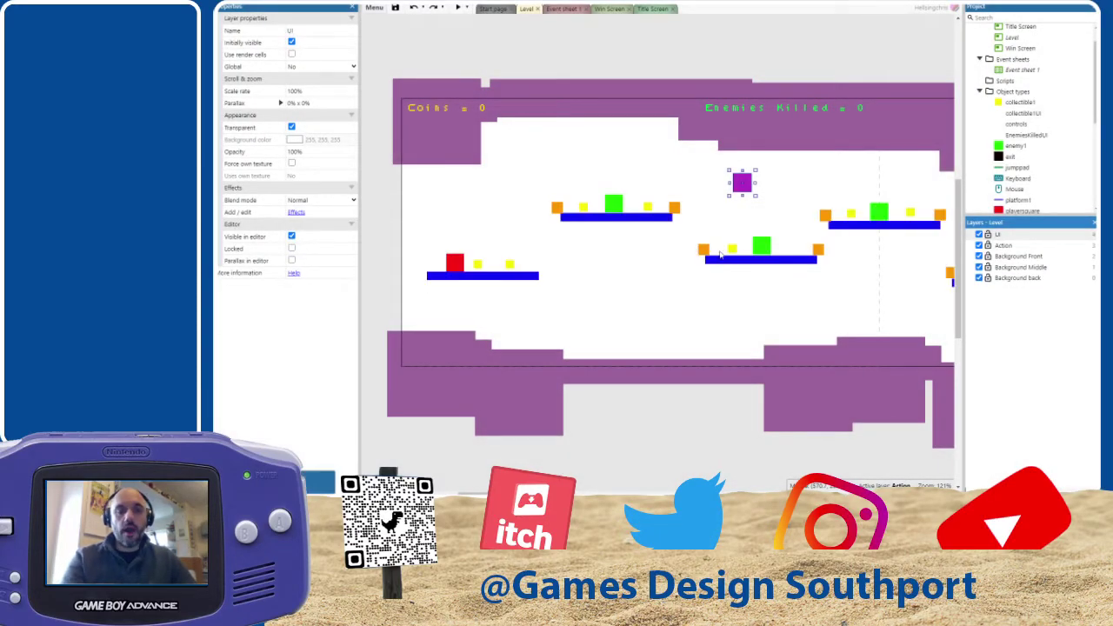
# Delete the magenta sign_start square from the level and dismiss the last-instance notice.
pyautogui.click(750, 202)
pyautogui.click(735, 186)
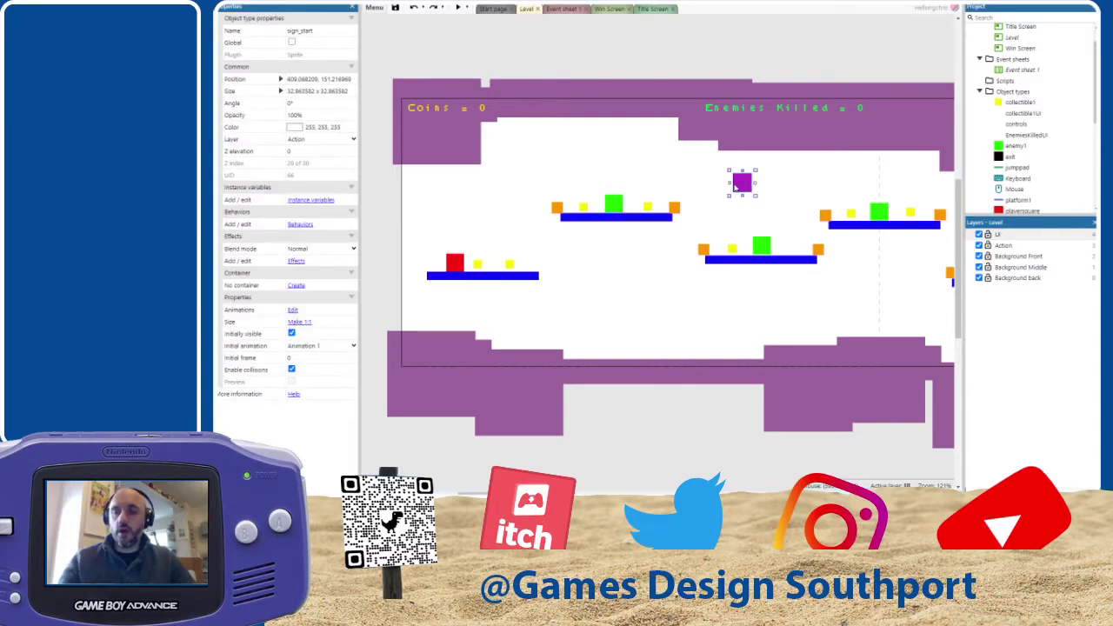
pyautogui.press('Delete')
pyautogui.click(687, 178)
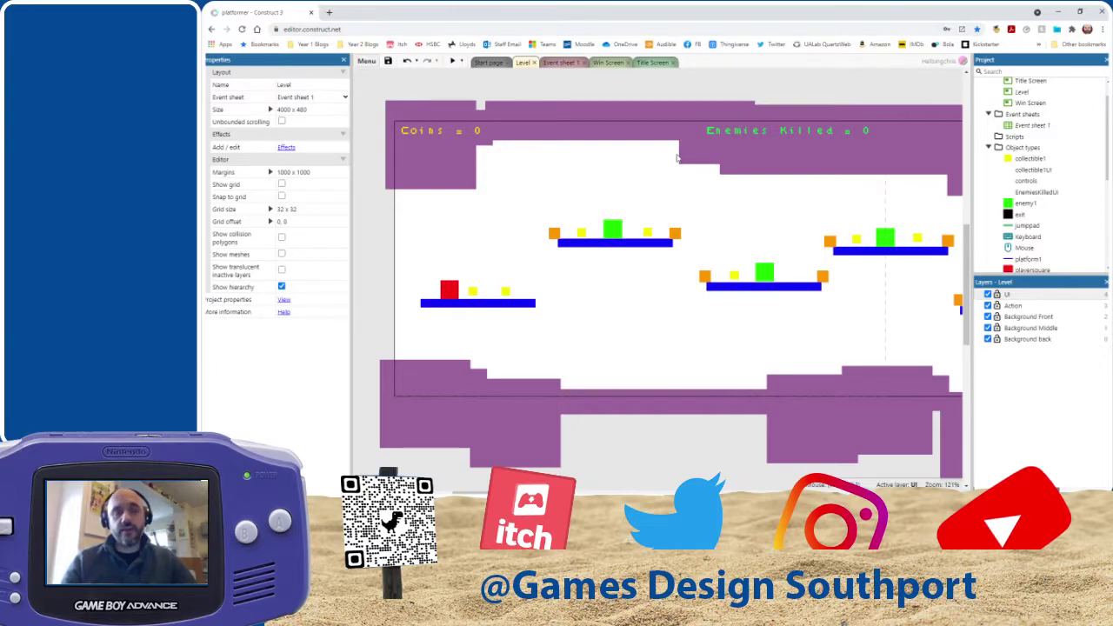
# Switch to the Start page listing game demos such as Kiwi Story and Demonoire.
pyautogui.click(488, 62)
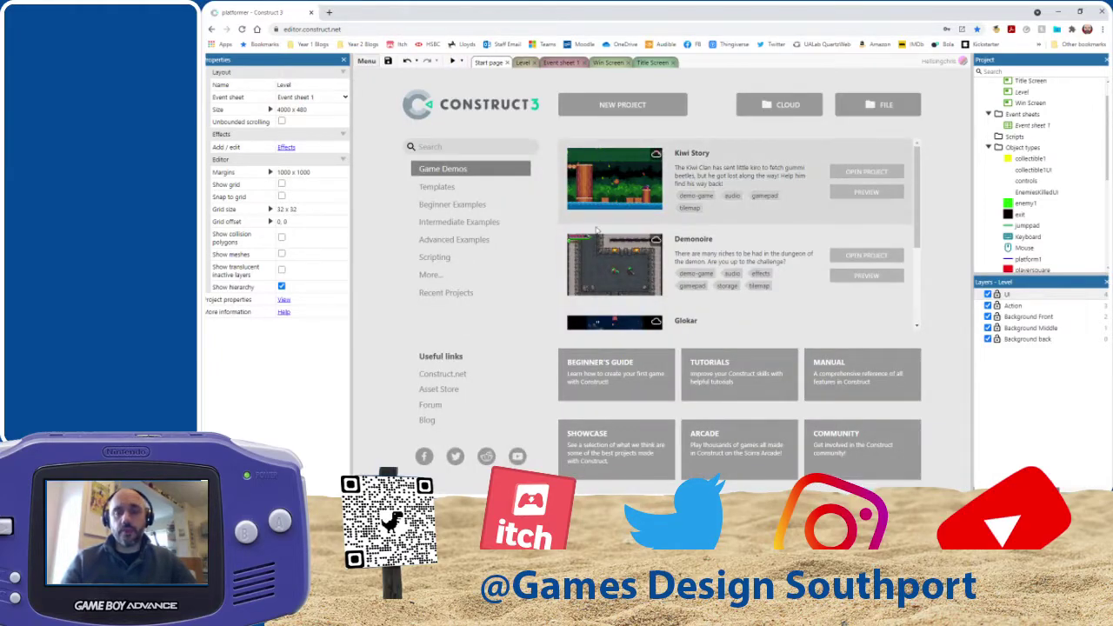